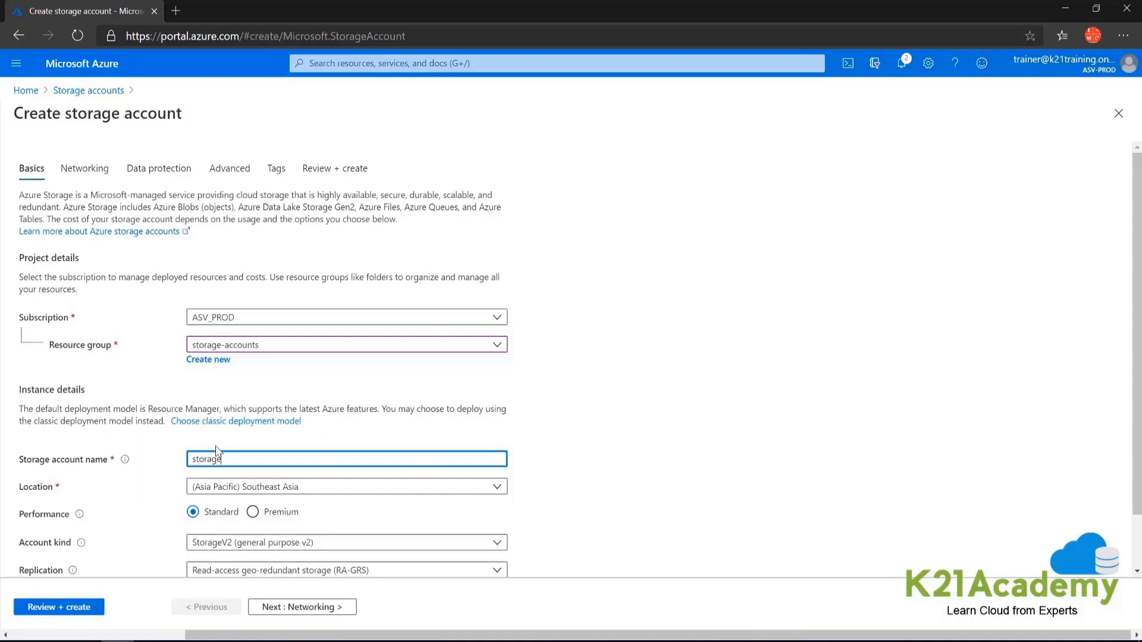
Try storageazure as the storage account name.
type("re")
left_click(220, 459)
type("a")
left_click(602, 458)
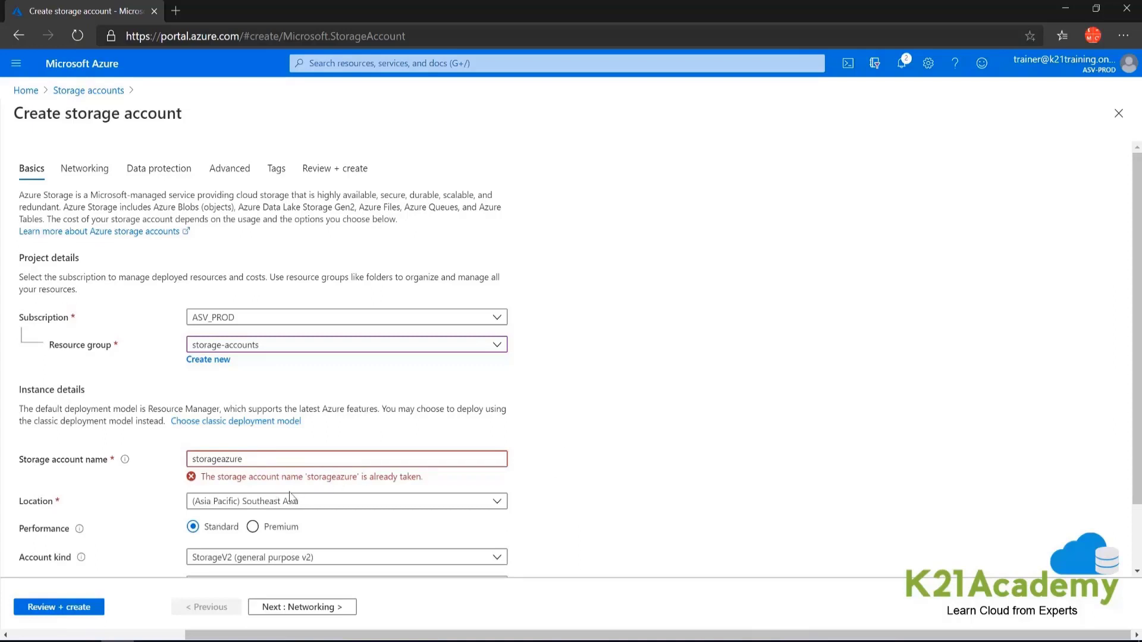
Replace the storage account name with az300demostorage followed by the trainer's first name.
left_click_drag(281, 456, 165, 459)
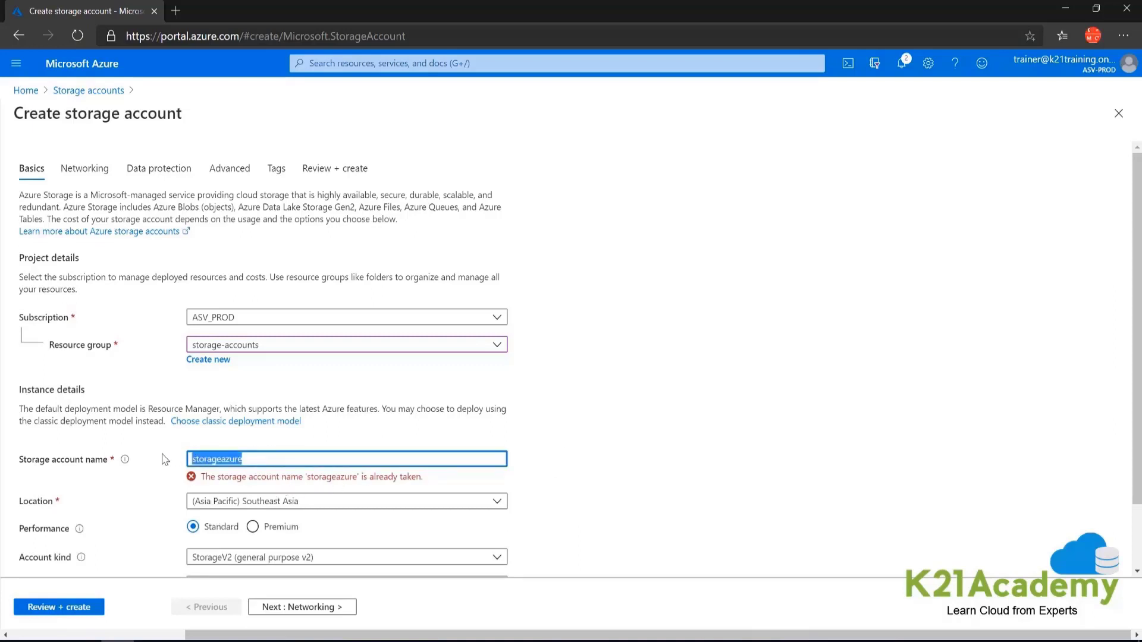
type("az3")
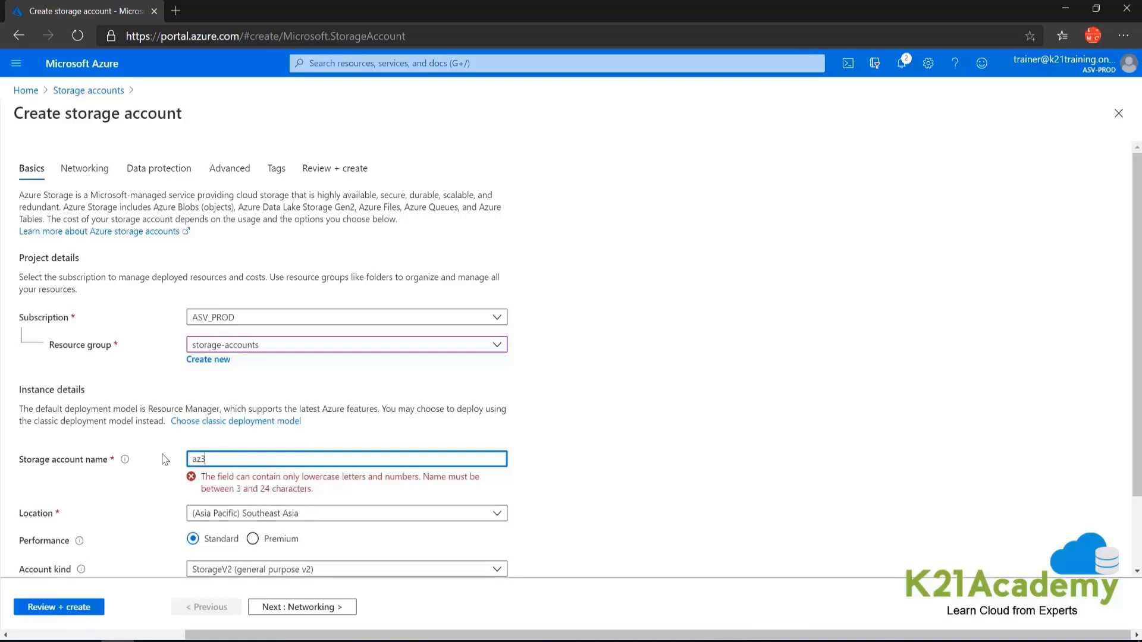
type("00d")
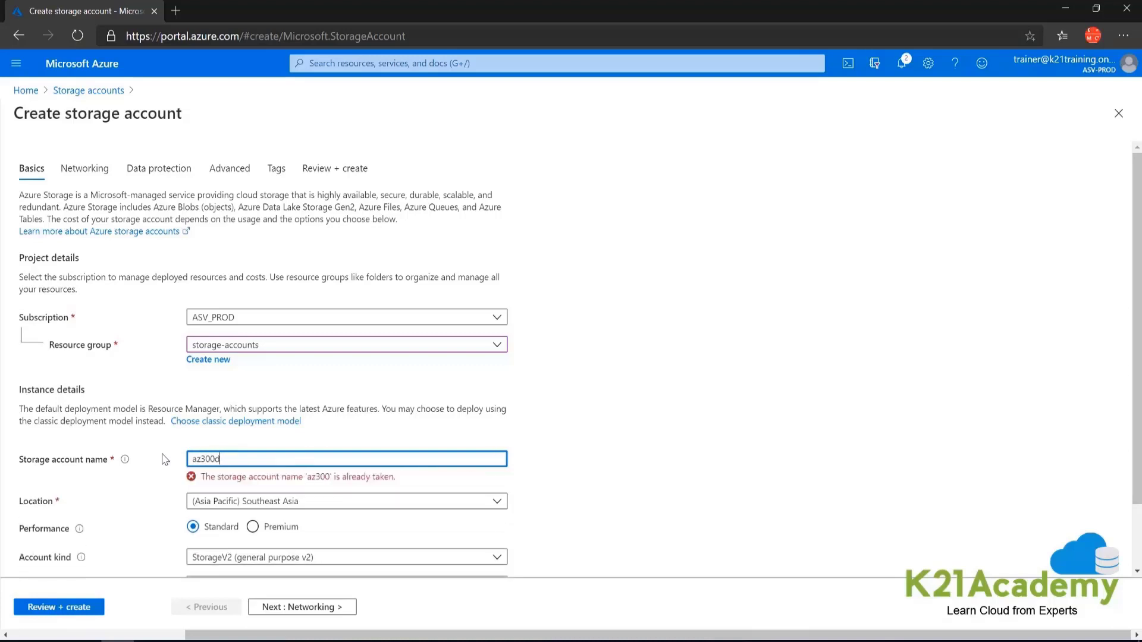
type("emostoragesaurabh")
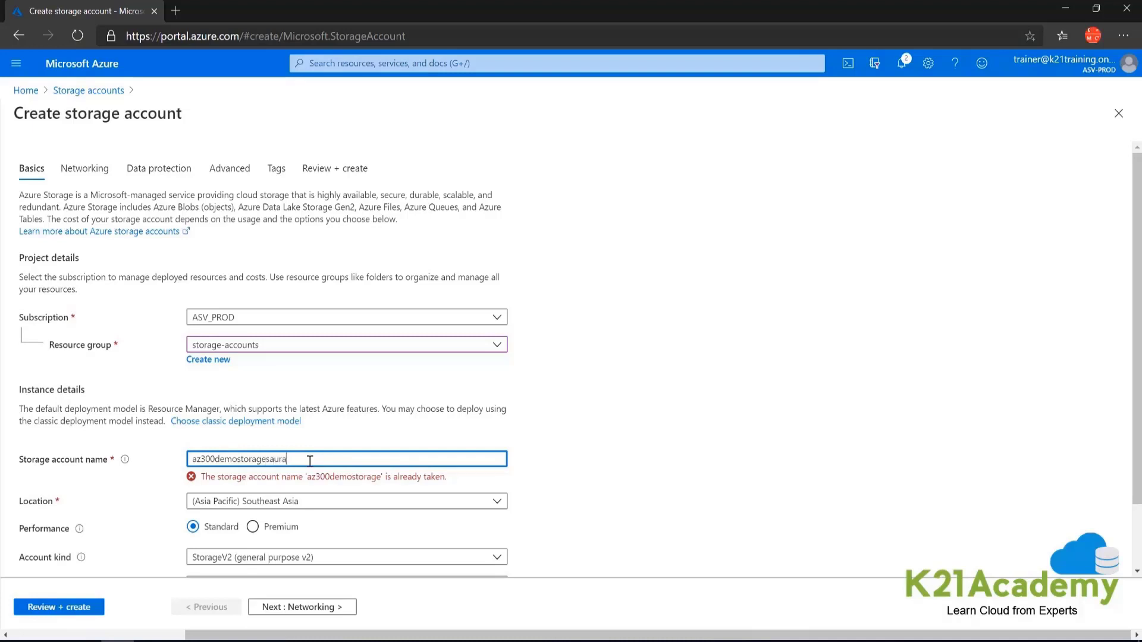
left_click(717, 487)
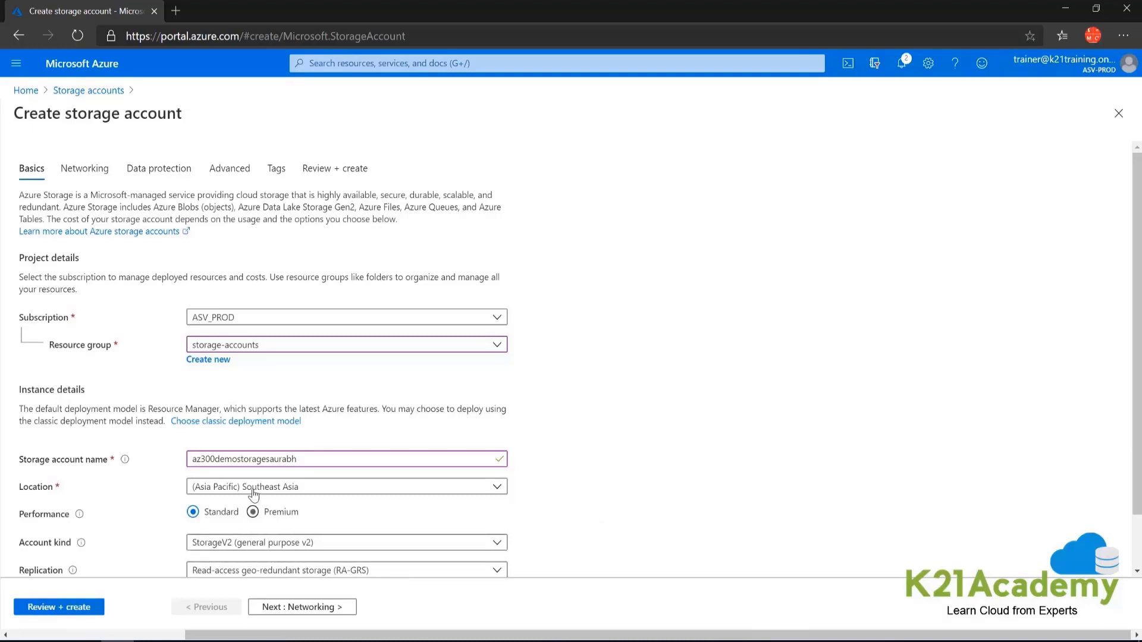
Set the storage account's replication to Locally-redundant storage (LRS).
scroll(239, 475, "down", 1)
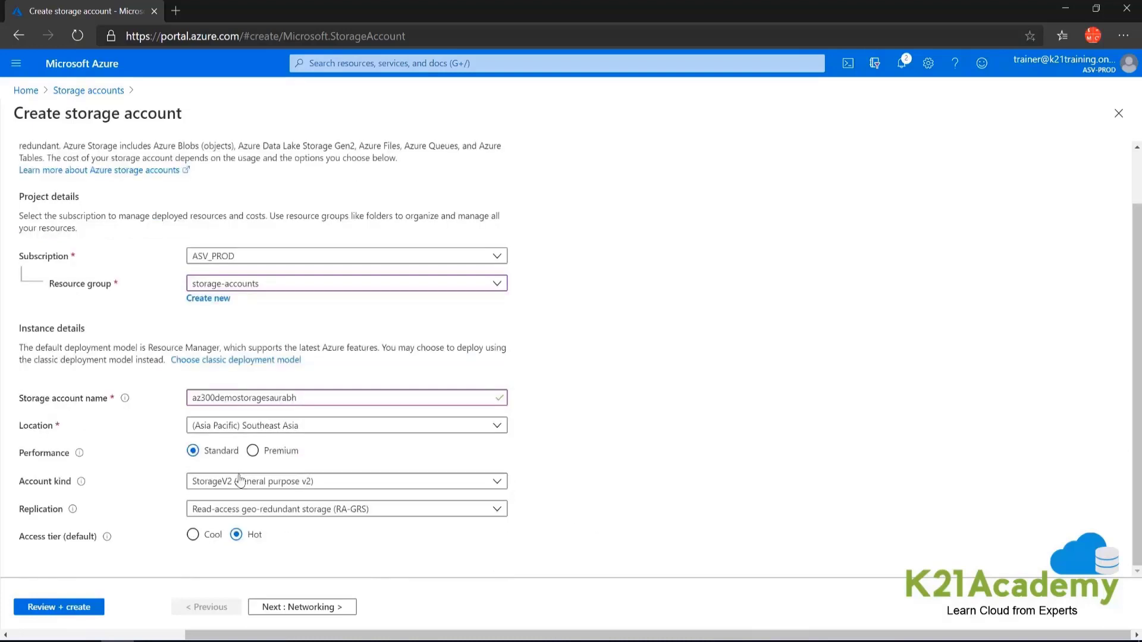
left_click(280, 516)
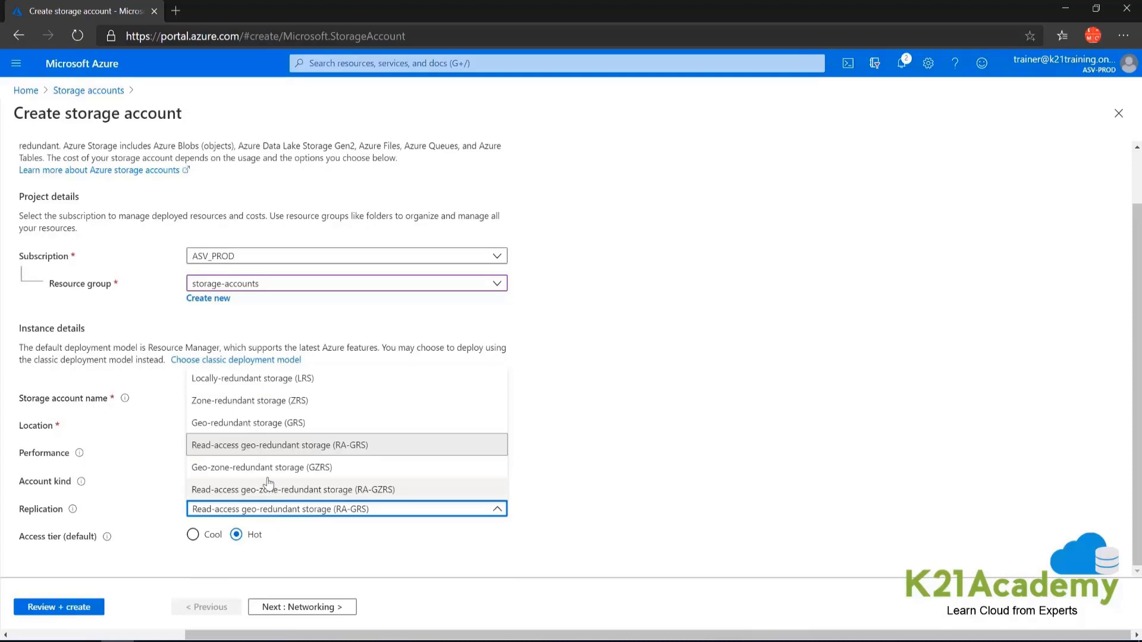
left_click(254, 382)
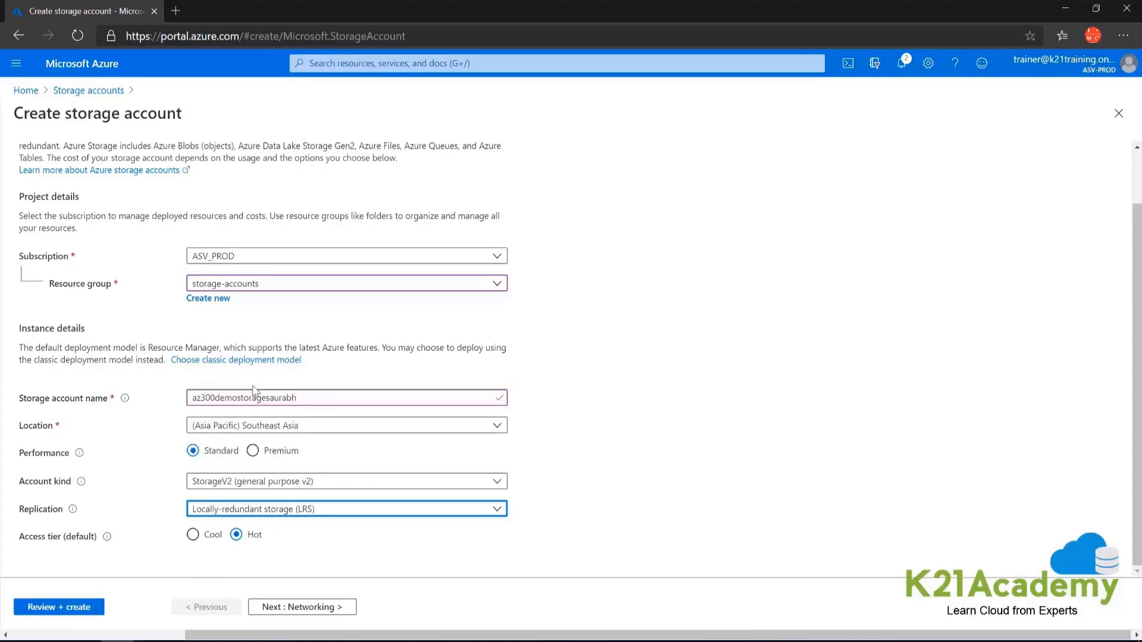
Create the storage account with the default networking settings and open the deployed resource.
left_click(297, 608)
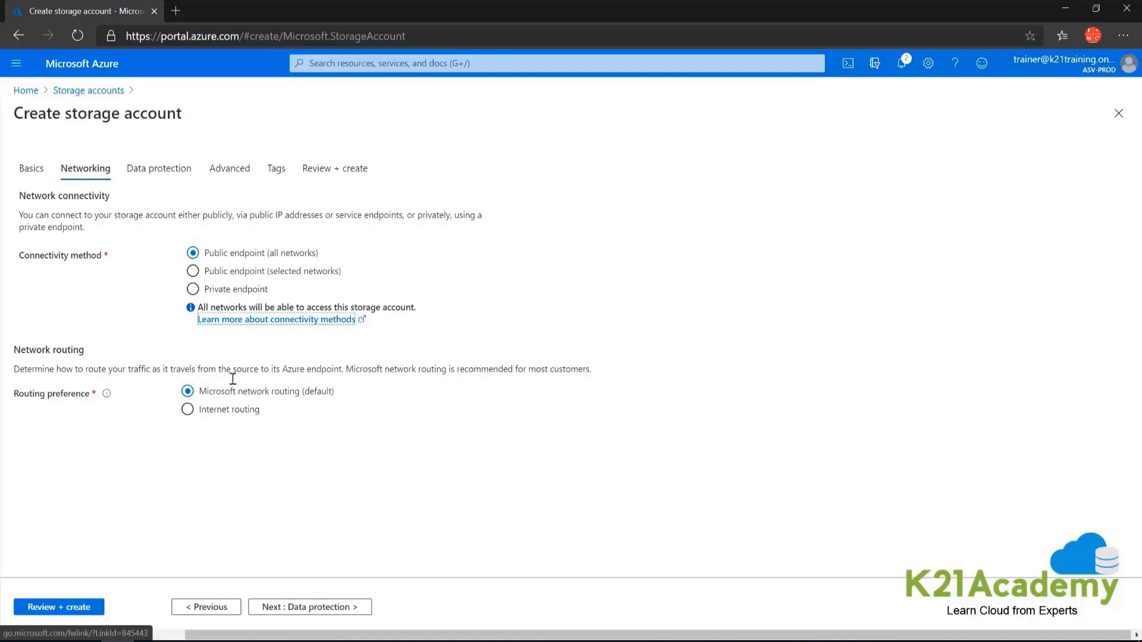
left_click(79, 607)
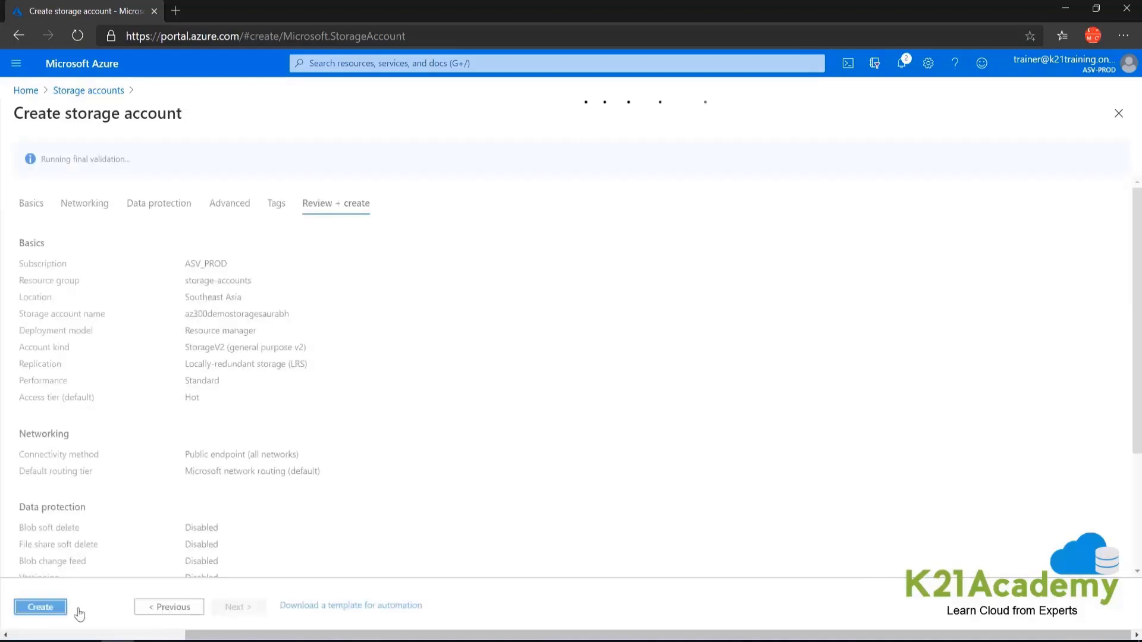
left_click(44, 607)
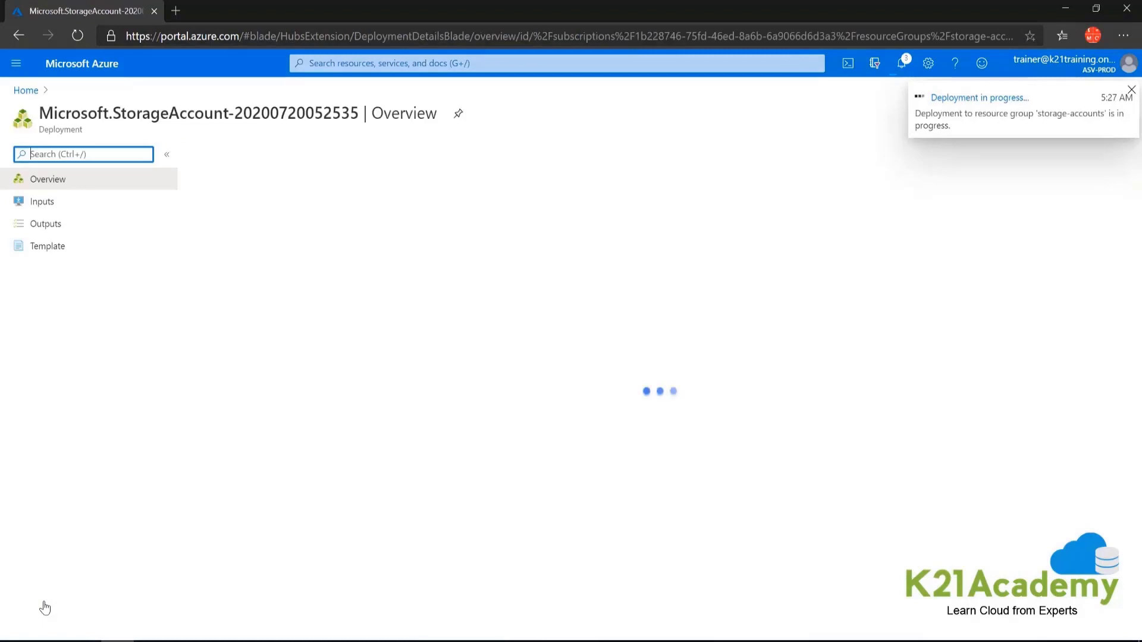
left_click(384, 154)
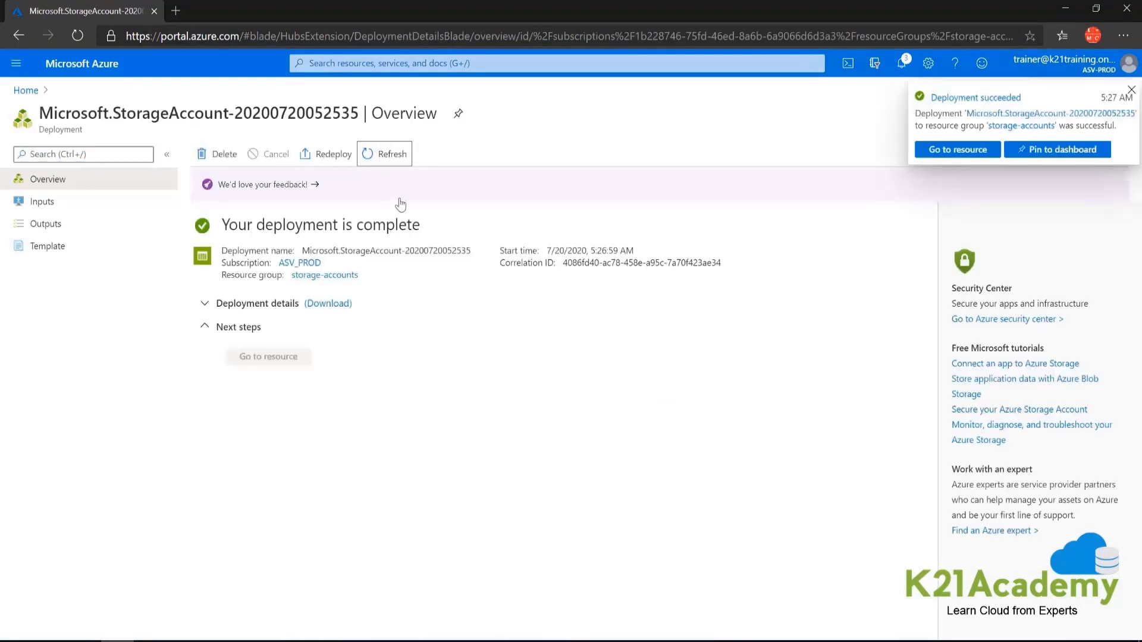
left_click(958, 150)
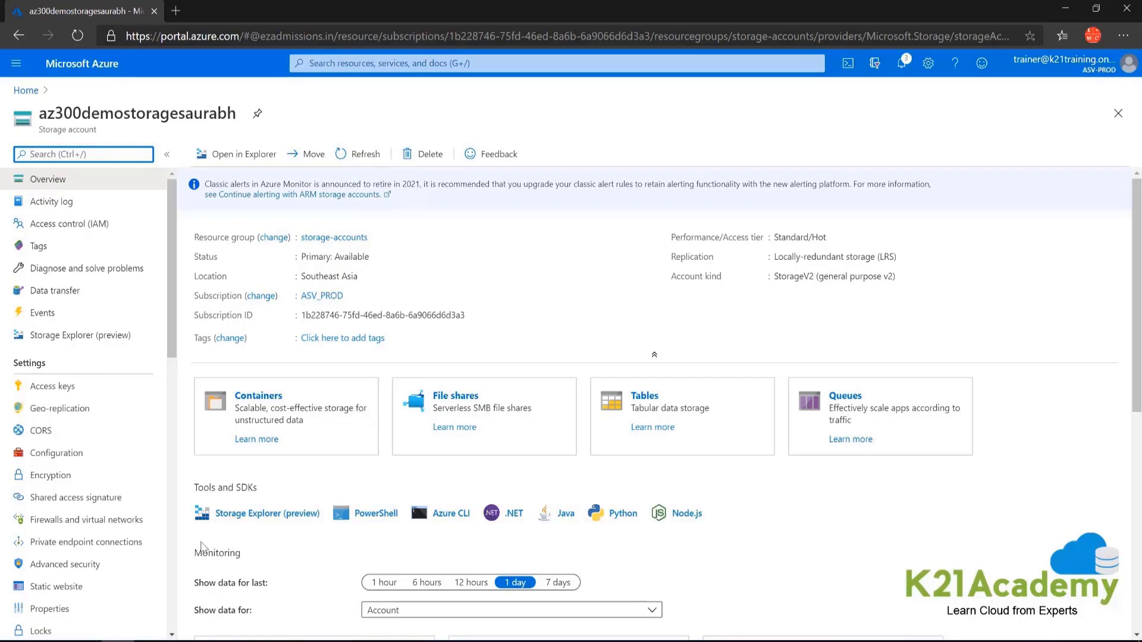
Create a blob container named files with public access level Container (anonymous read access for containers and blobs).
left_click(254, 408)
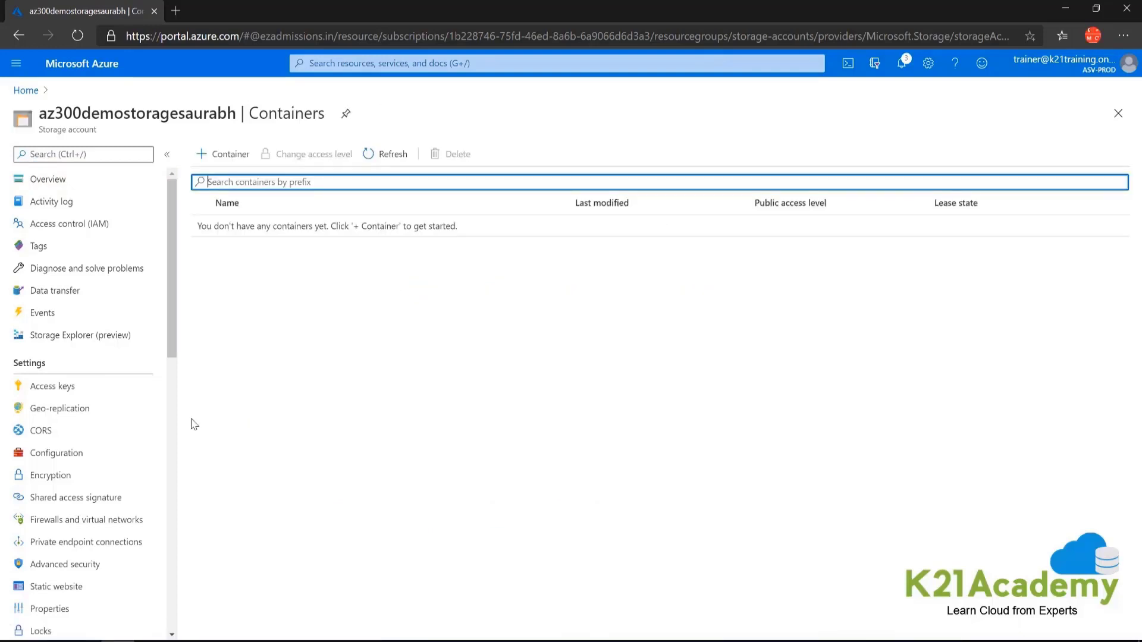
left_click(240, 157)
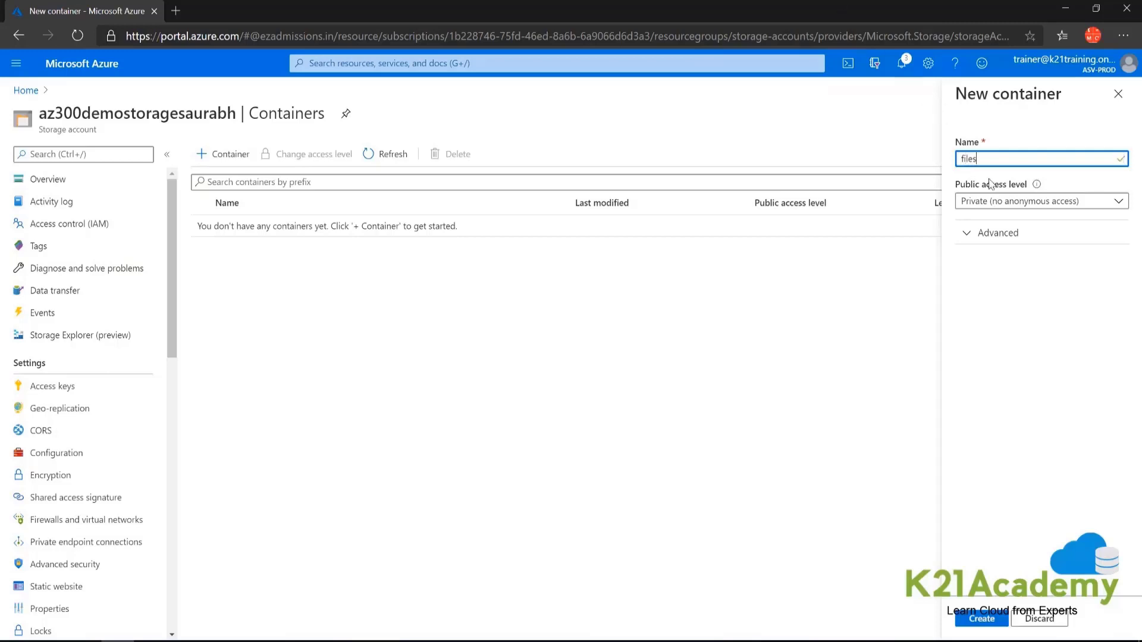
left_click(1003, 203)
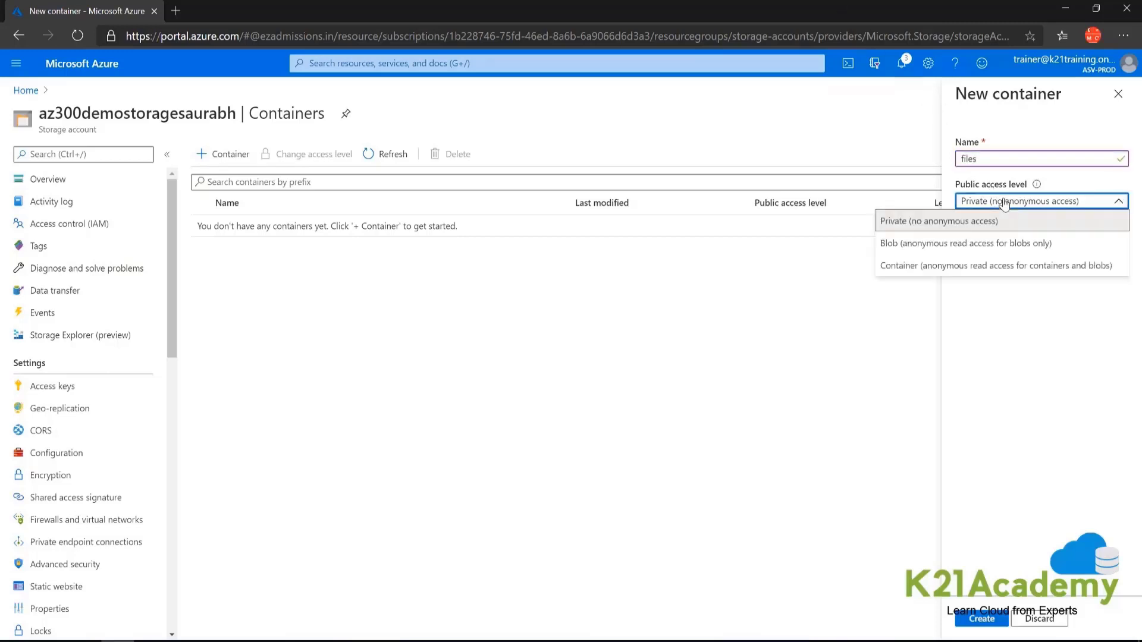
left_click(932, 266)
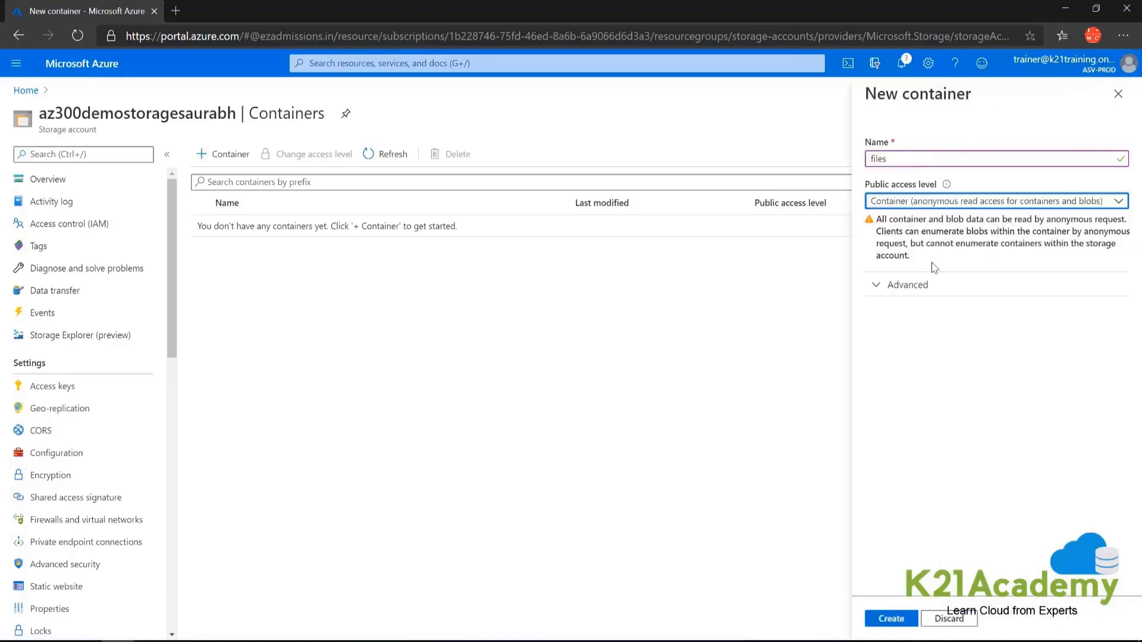
left_click(891, 619)
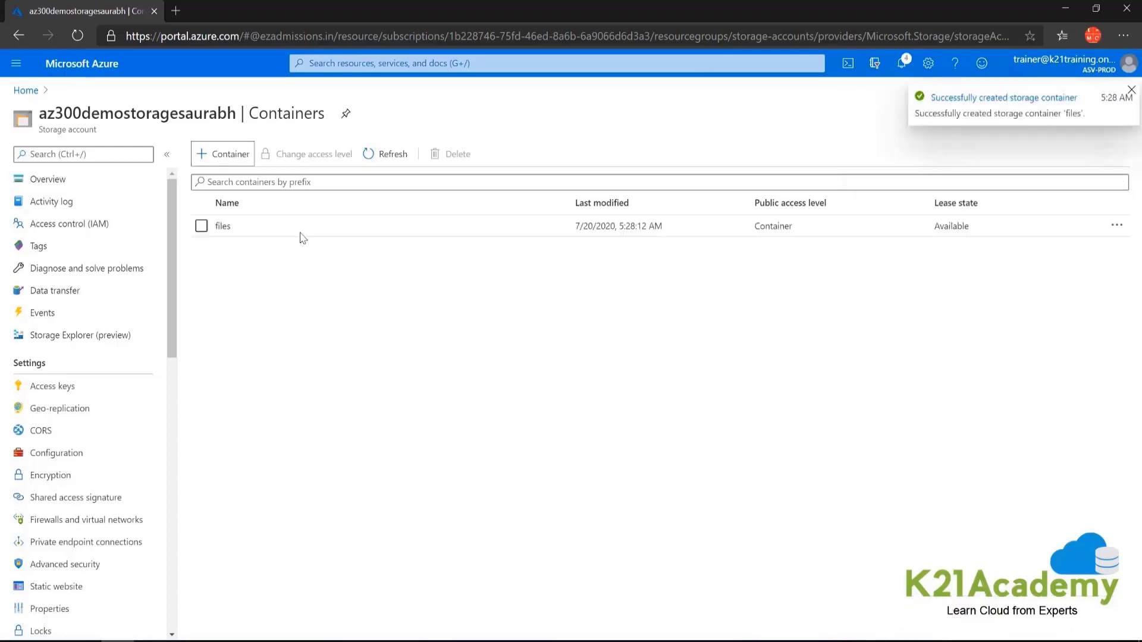
Upload AzurevirtualNetworks.csv from the Downloads folder to the files container and close the upload form.
left_click(223, 232)
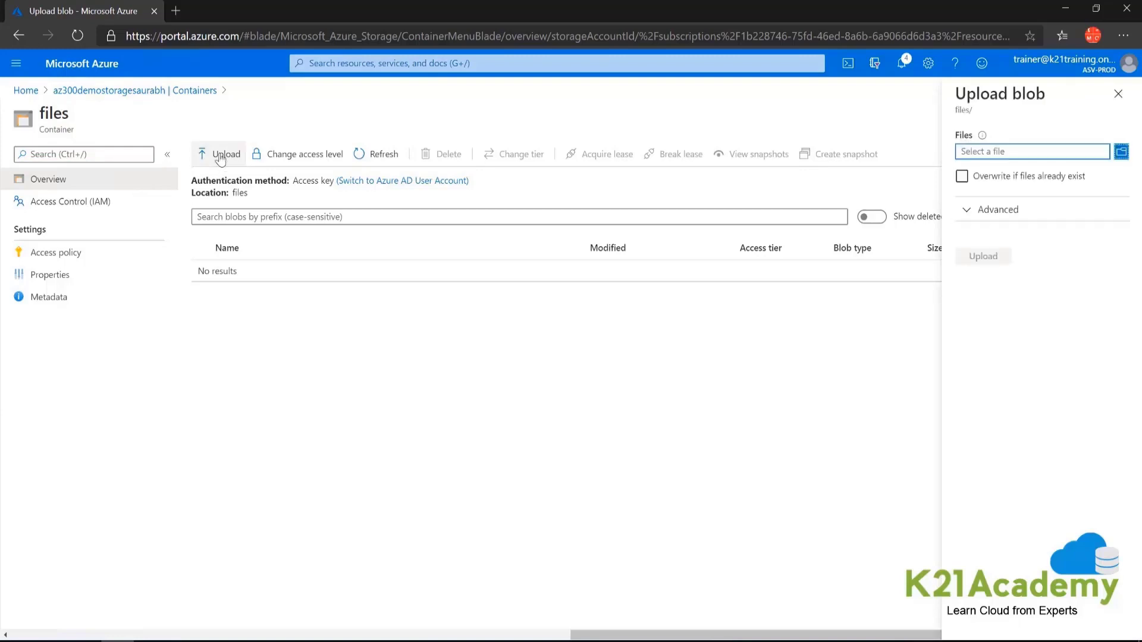
left_click(1120, 153)
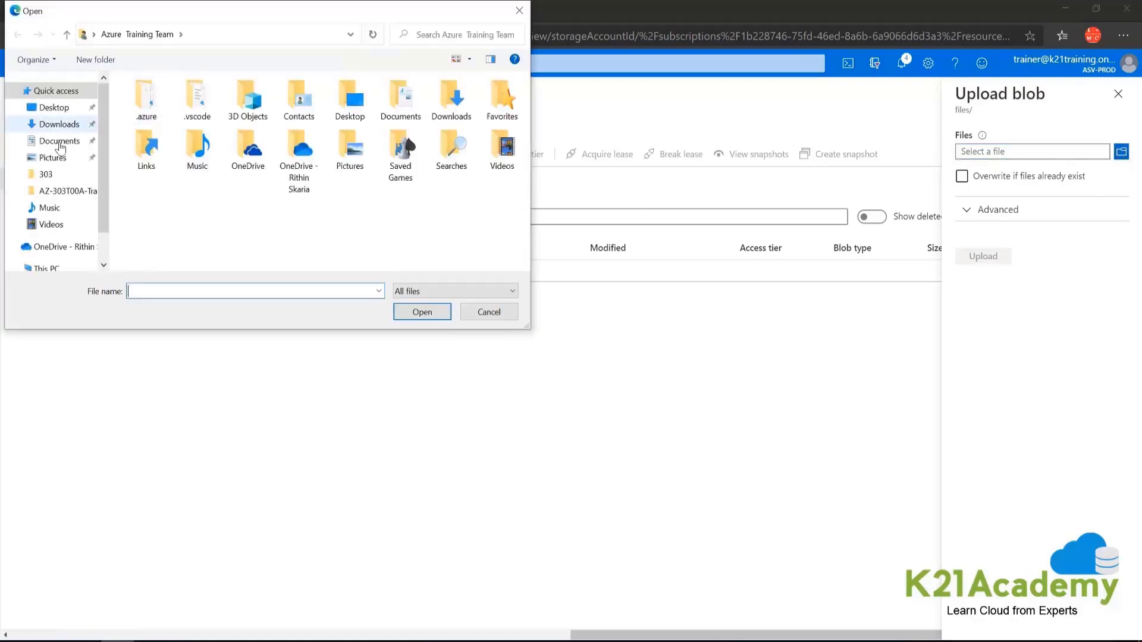
left_click(59, 124)
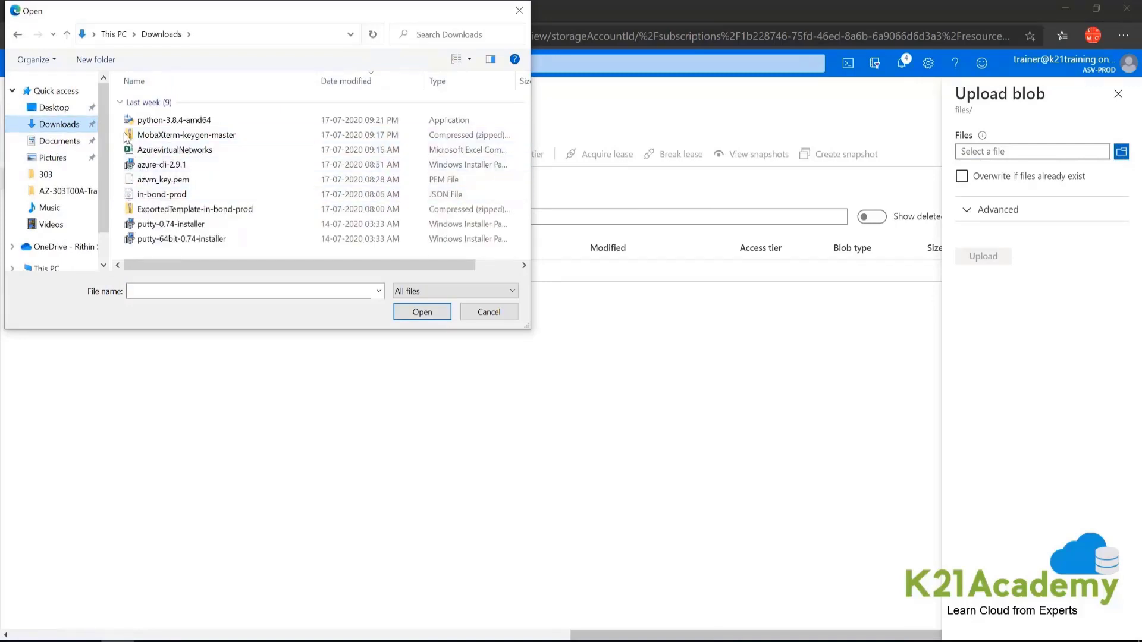
left_click(148, 155)
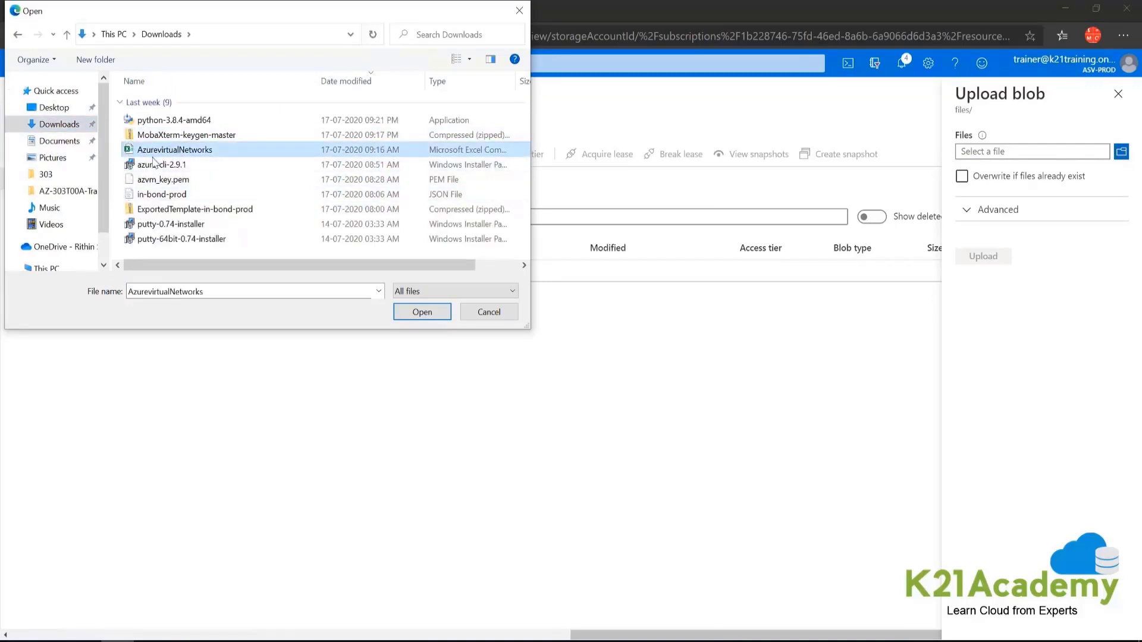
left_click(427, 318)
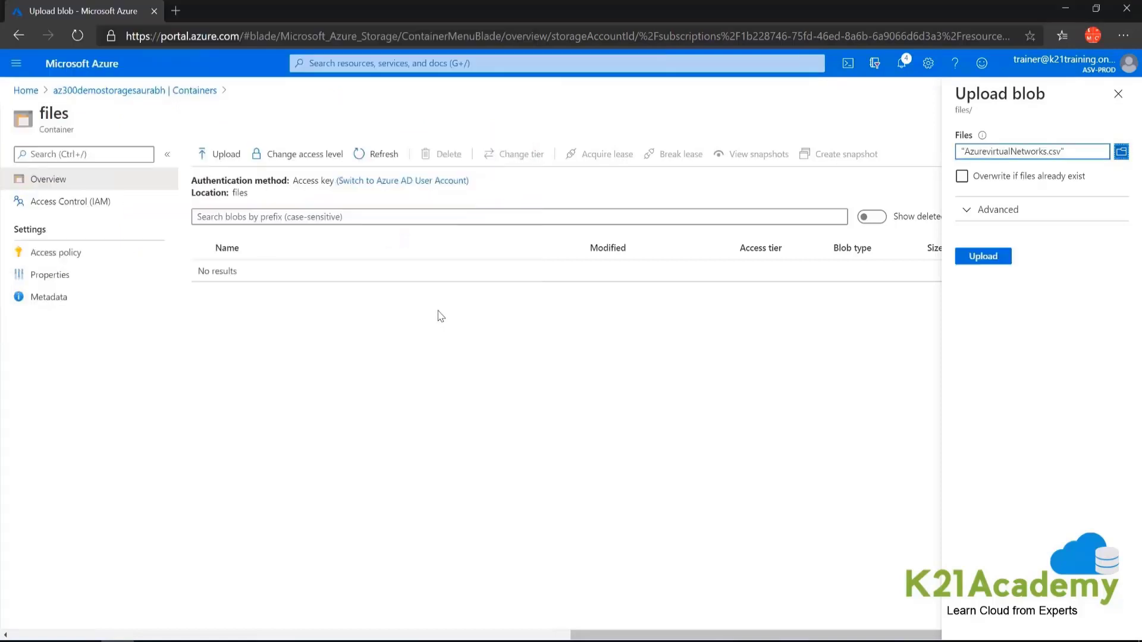
left_click(985, 257)
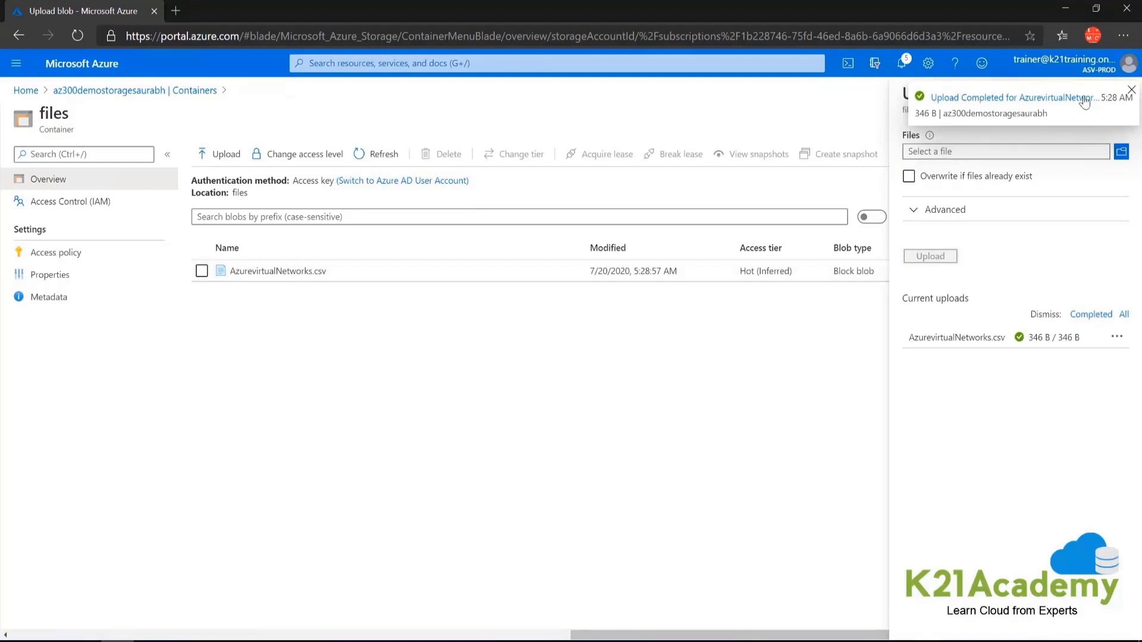
left_click(1130, 91)
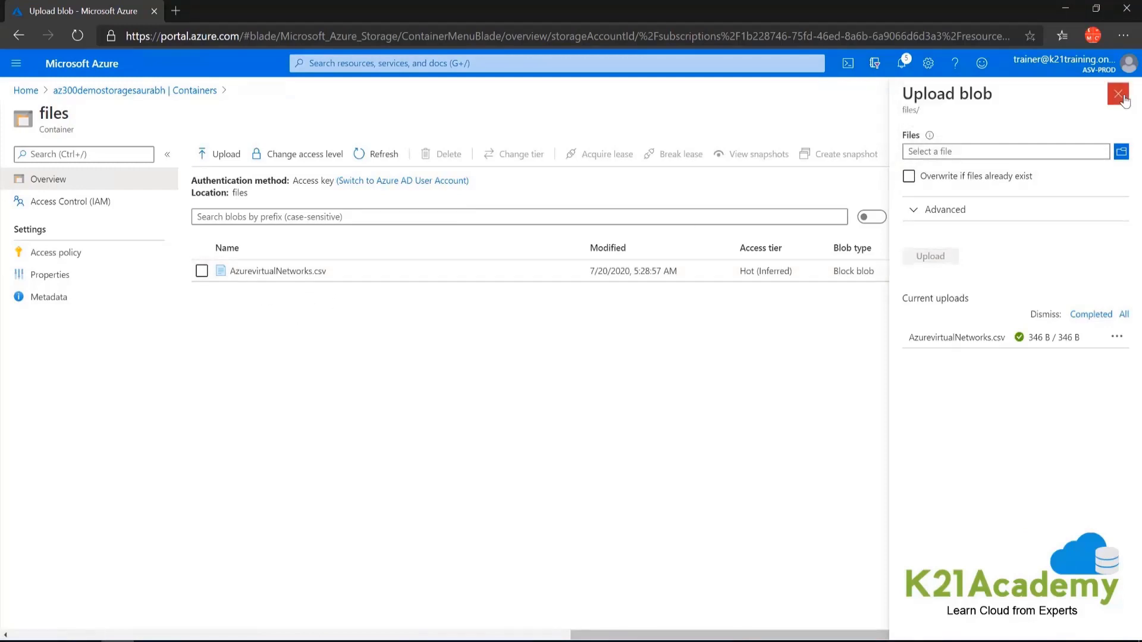
left_click(1119, 96)
Copy the URL of the AzurevirtualNetworks.csv blob and paste it into the address of a new browser tab.
left_click(278, 271)
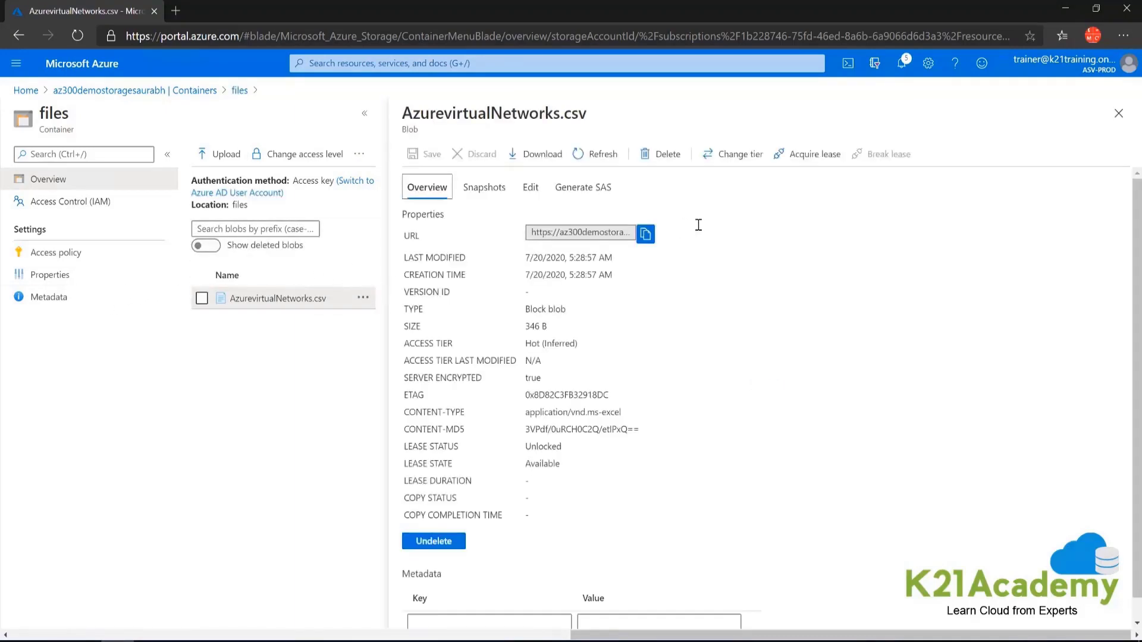
left_click(646, 233)
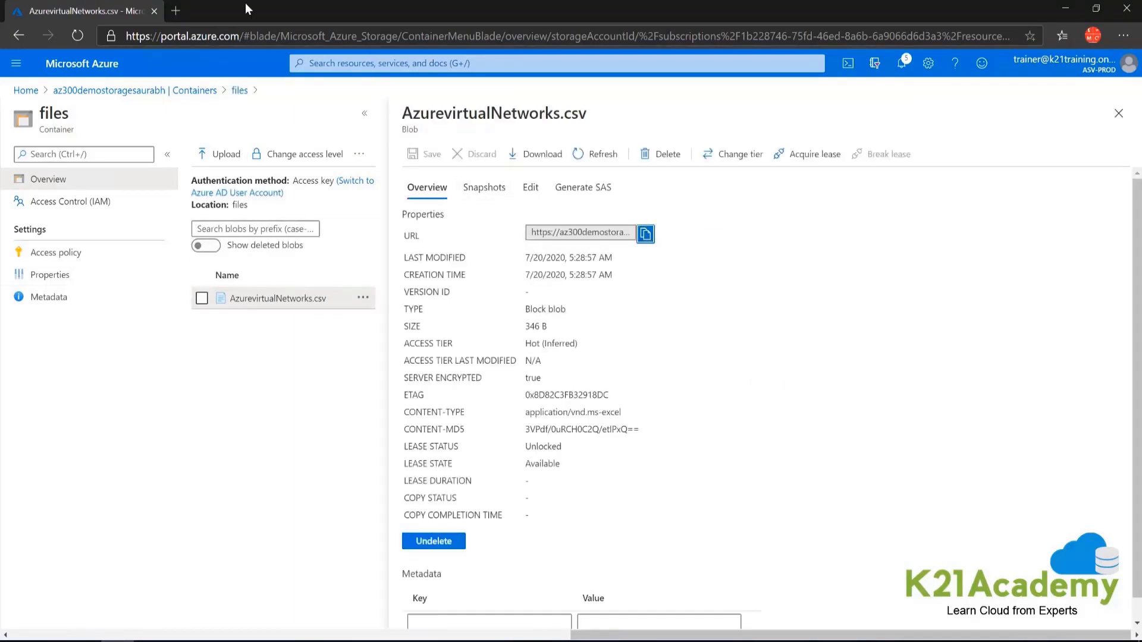
left_click(175, 11)
key("ctrl+v")
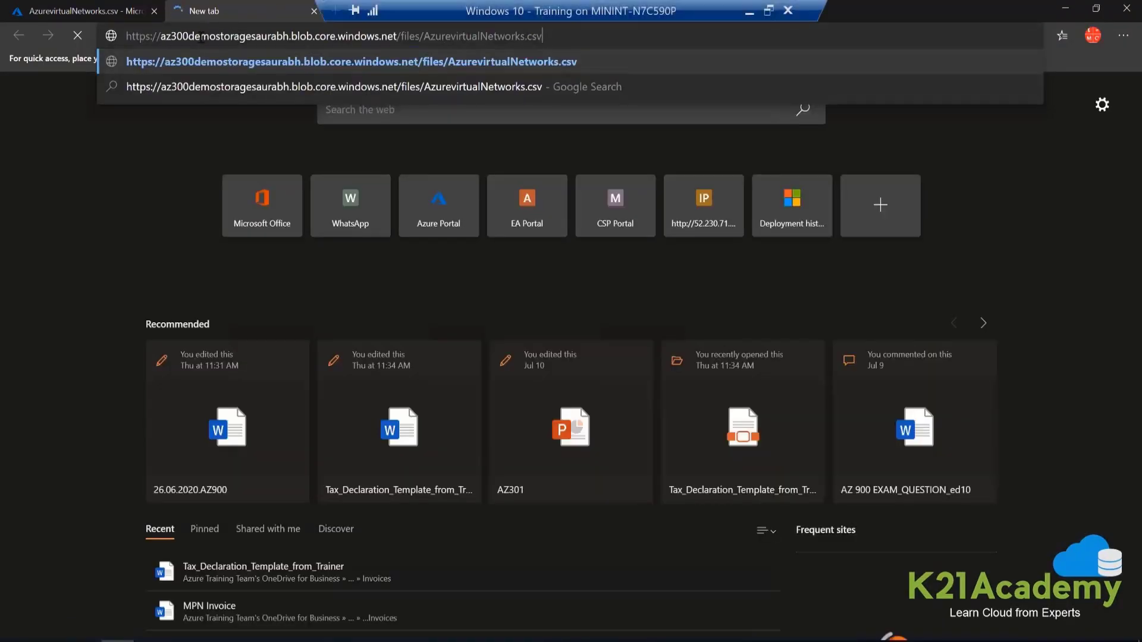
Examine the account, service, container and file parts of the pasted blob URL, and load it to download the file.
left_click_drag(161, 37, 290, 36)
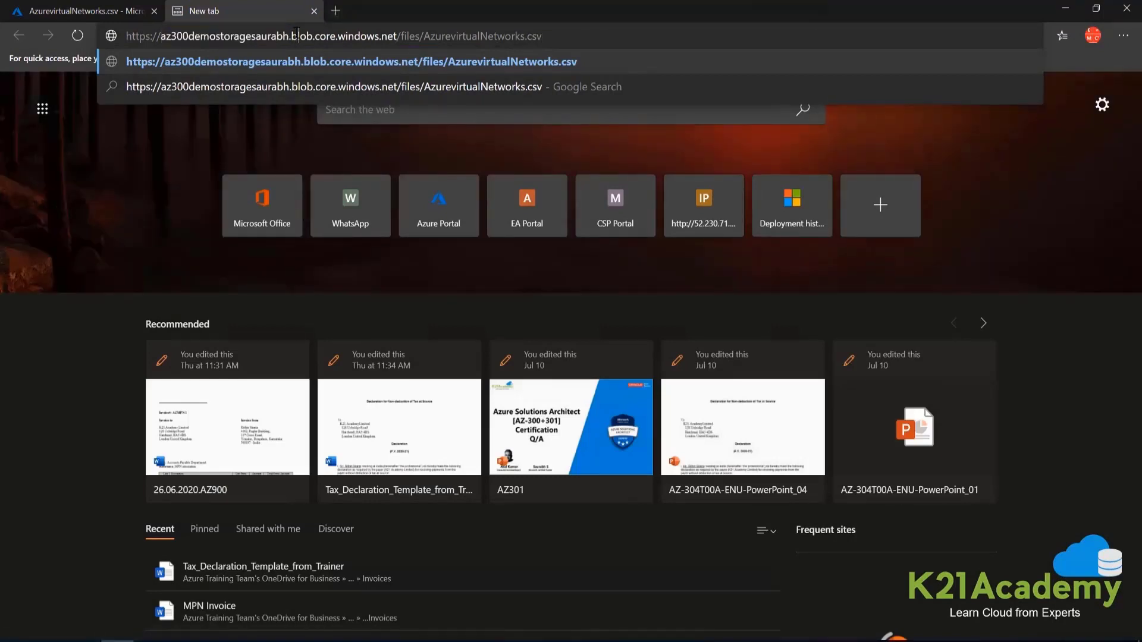
double_click(297, 36)
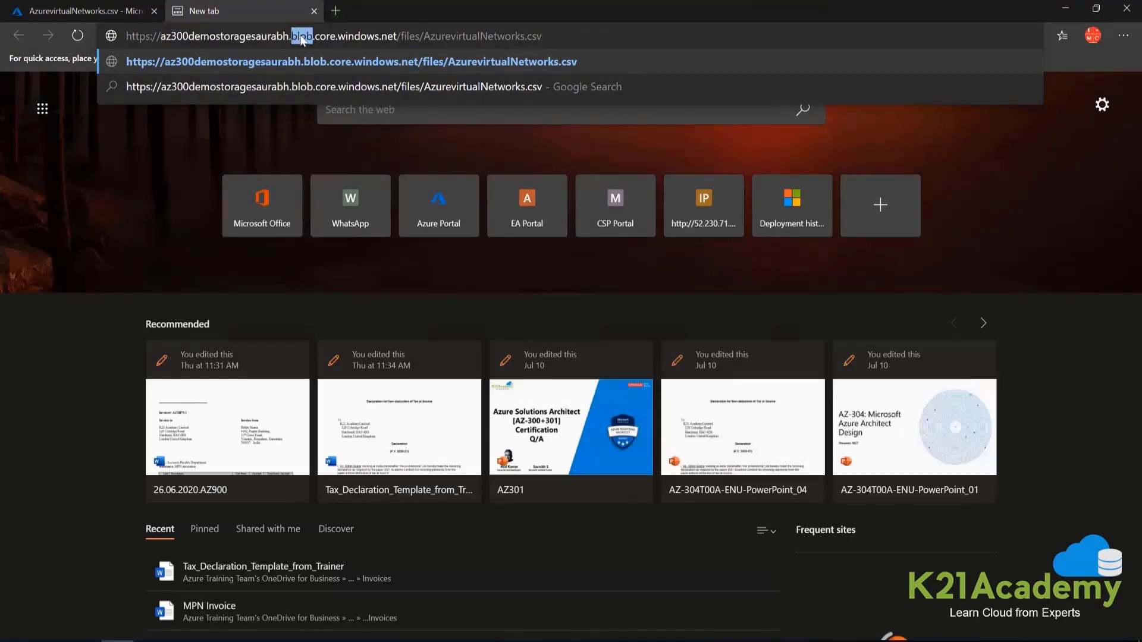
double_click(411, 37)
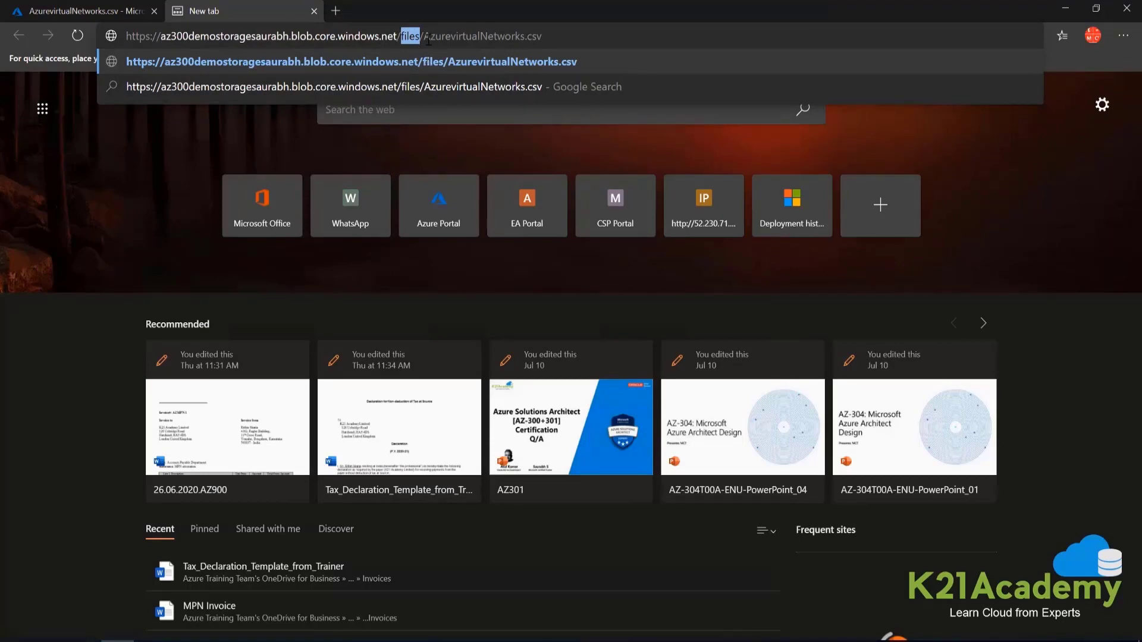
left_click_drag(425, 38, 559, 39)
left_click(560, 38)
key("Return")
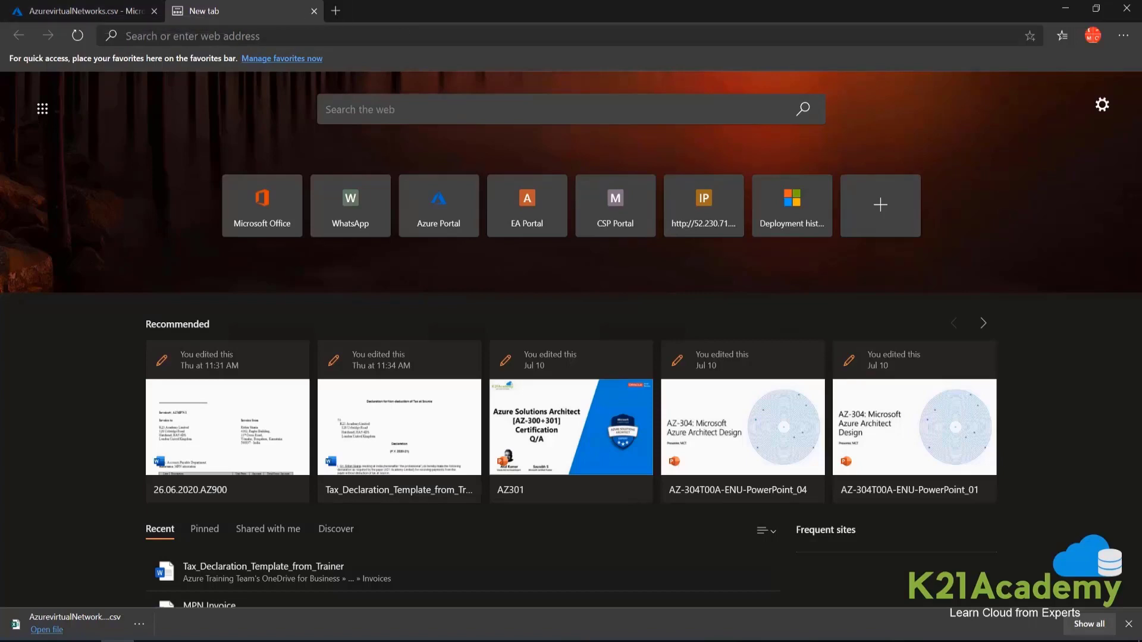
Return to the Azure portal, find the virtual networks service and open the service endpoints of hackathon2020-vnet.
key("ctrl+1")
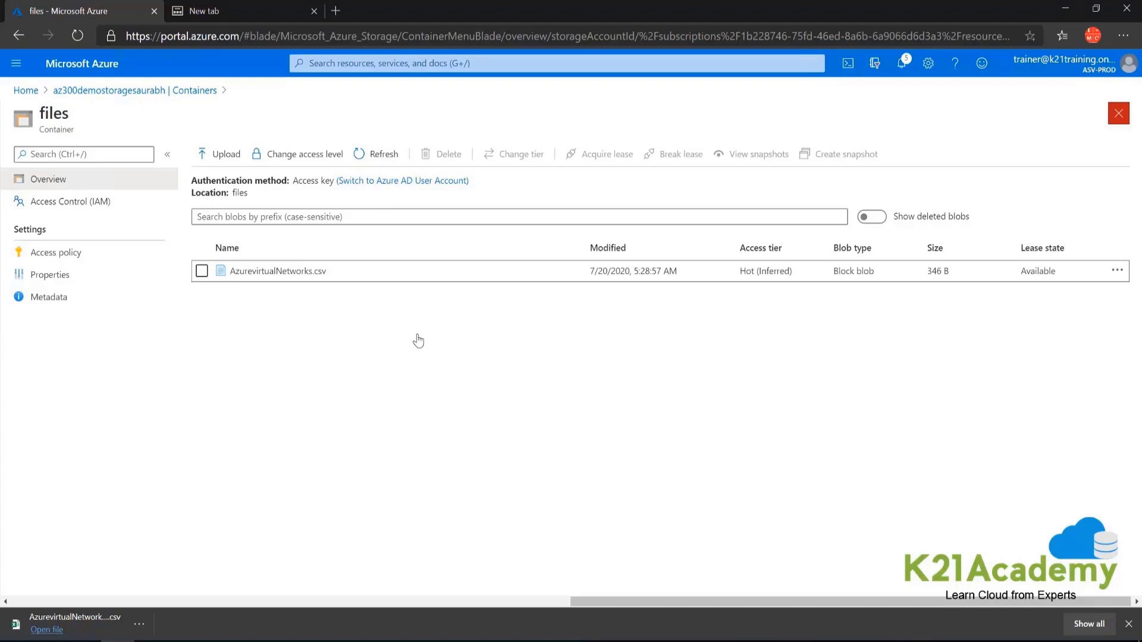
left_click(325, 64)
type("vnets")
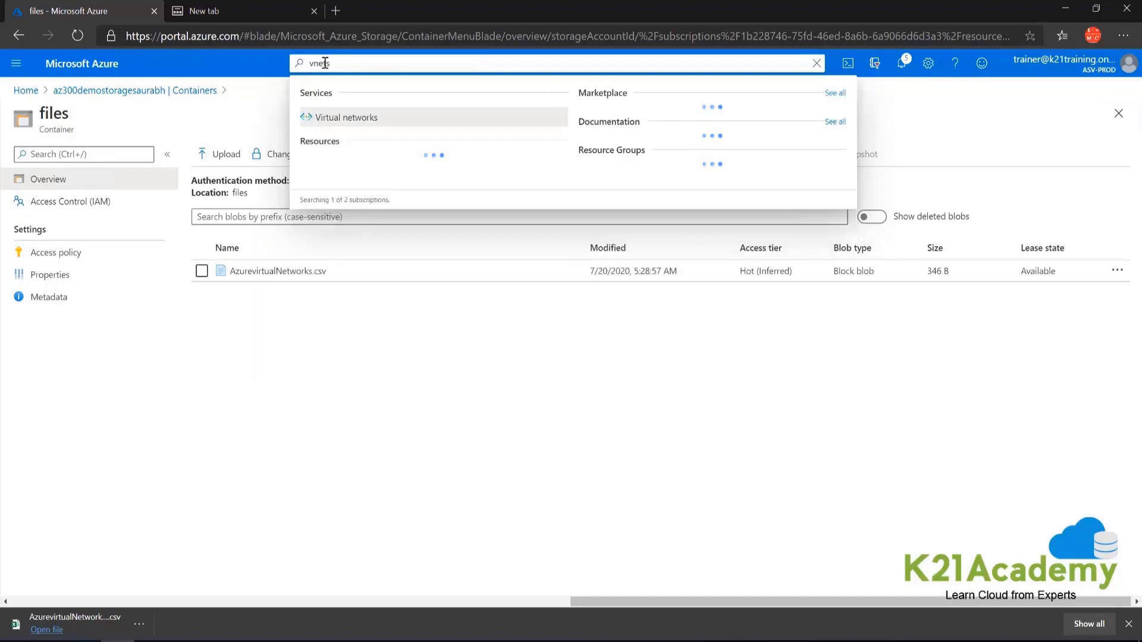
left_click(337, 119)
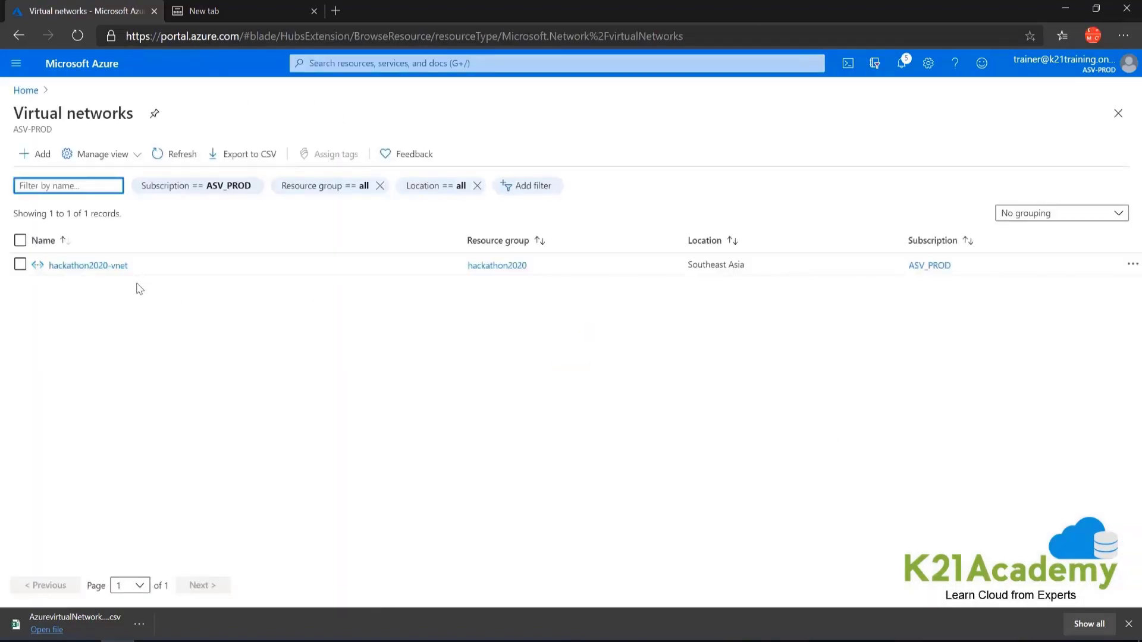
left_click(84, 266)
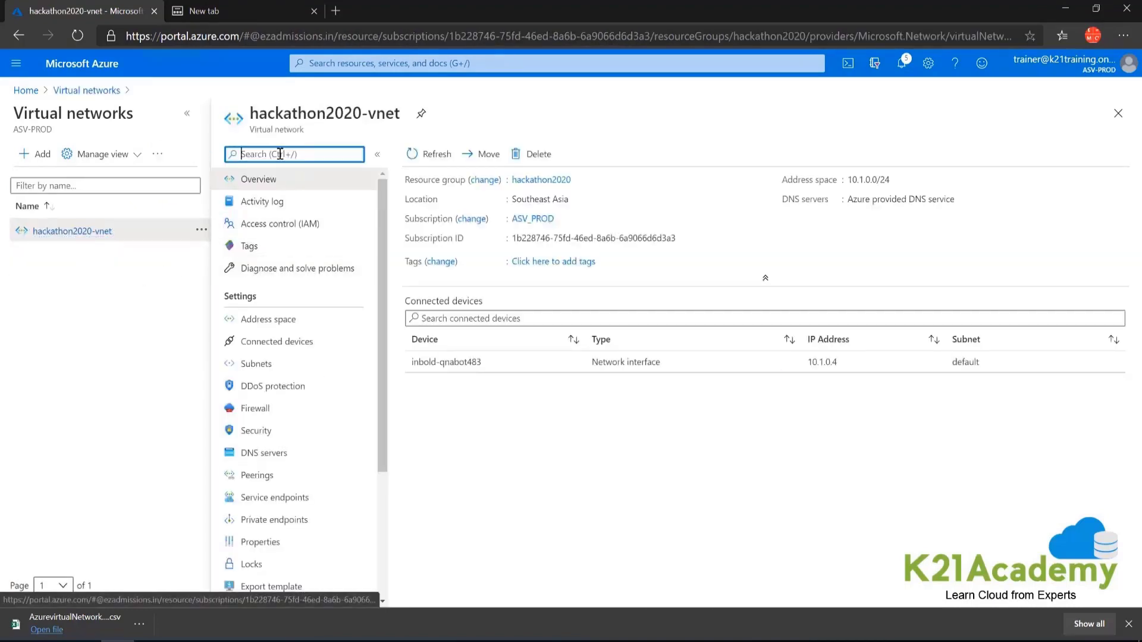
left_click(269, 498)
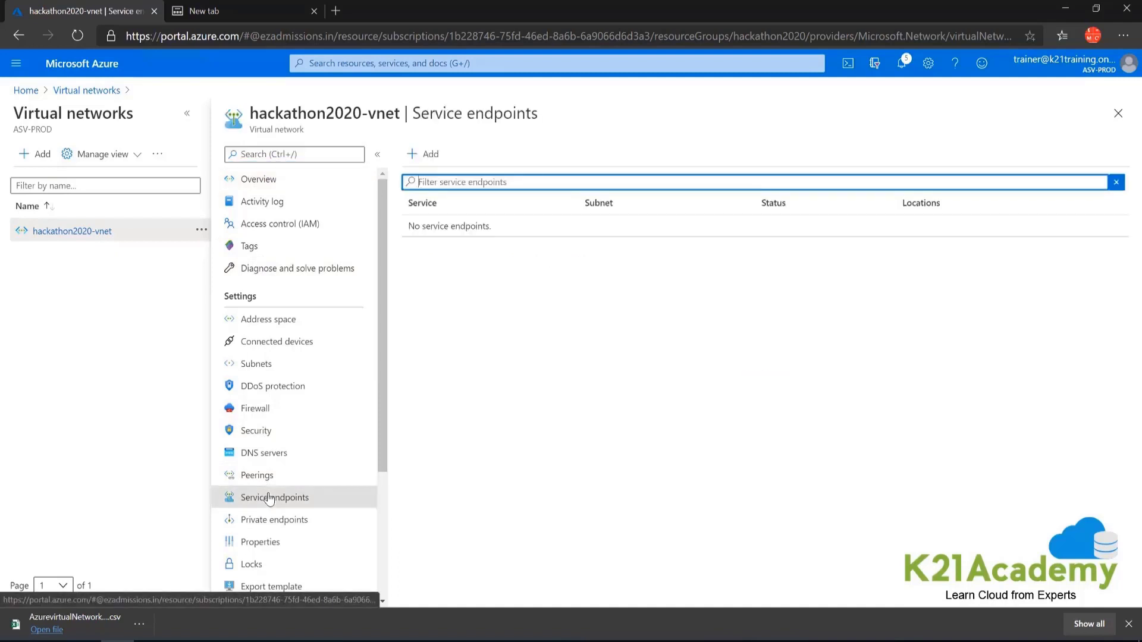
Add a Microsoft.Storage service endpoint on the default subnet of hackathon2020-vnet.
left_click(425, 155)
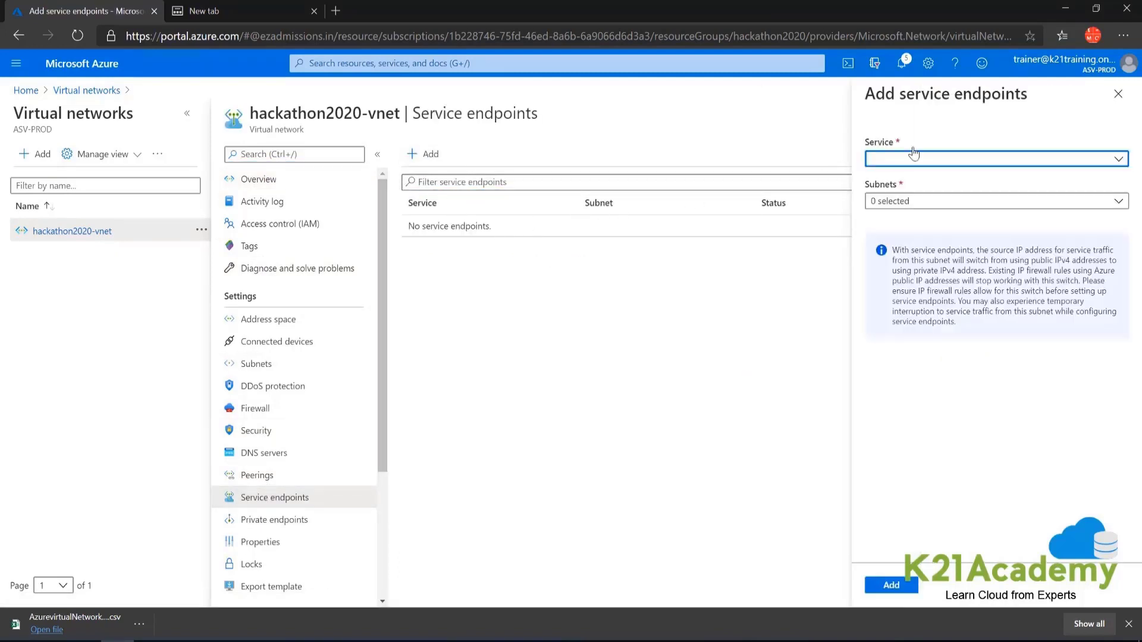
left_click(921, 159)
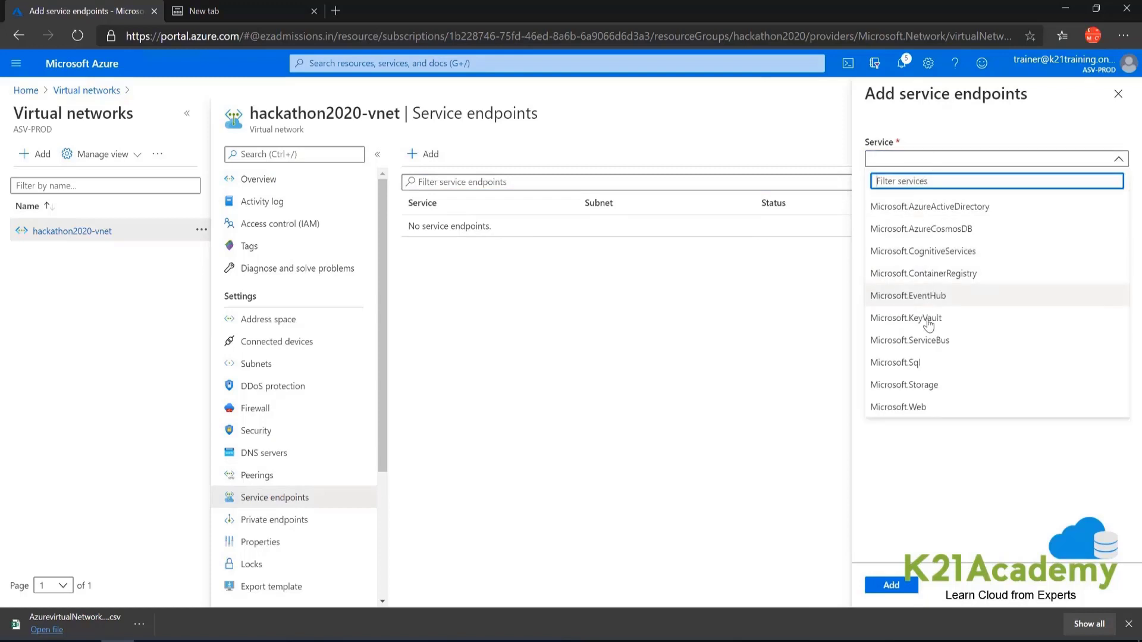
left_click(919, 396)
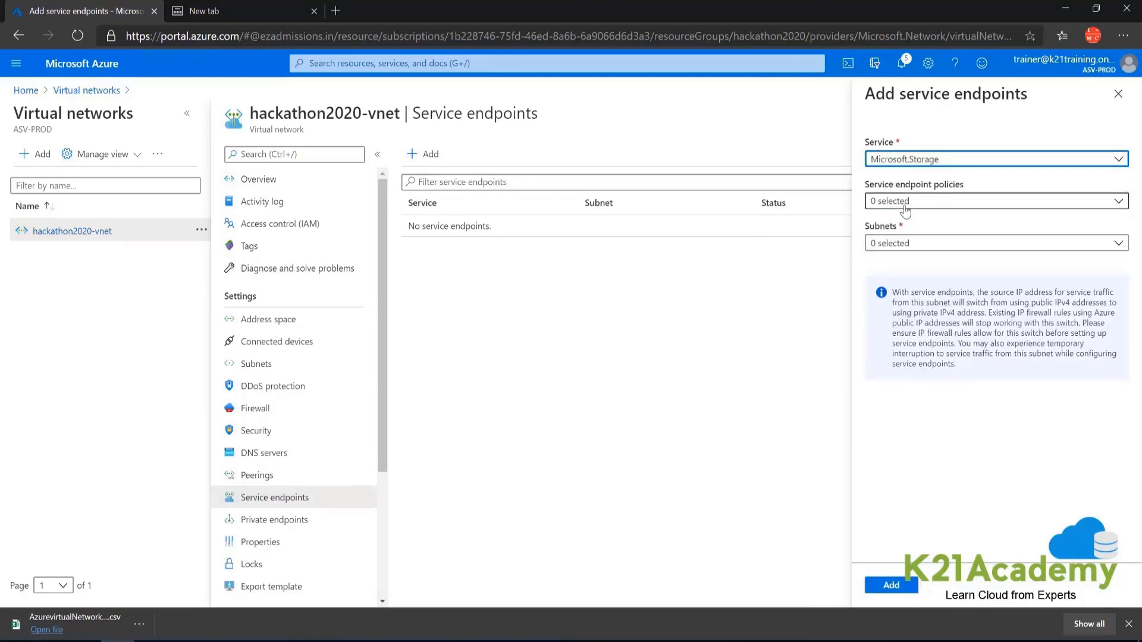
left_click(905, 246)
left_click(876, 291)
left_click(893, 458)
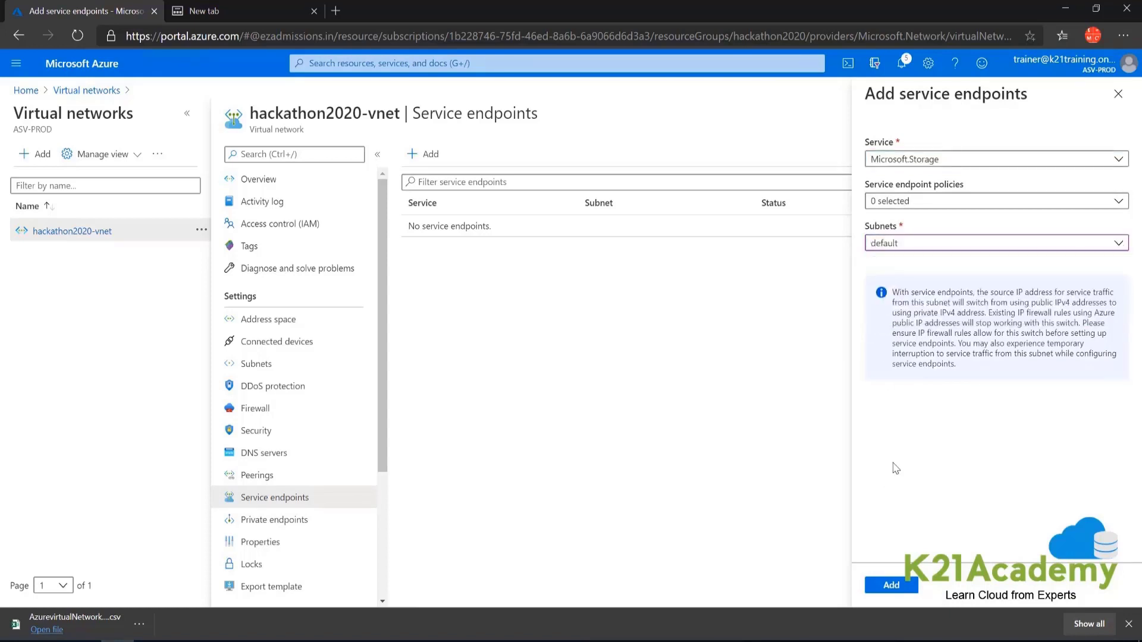
left_click(891, 585)
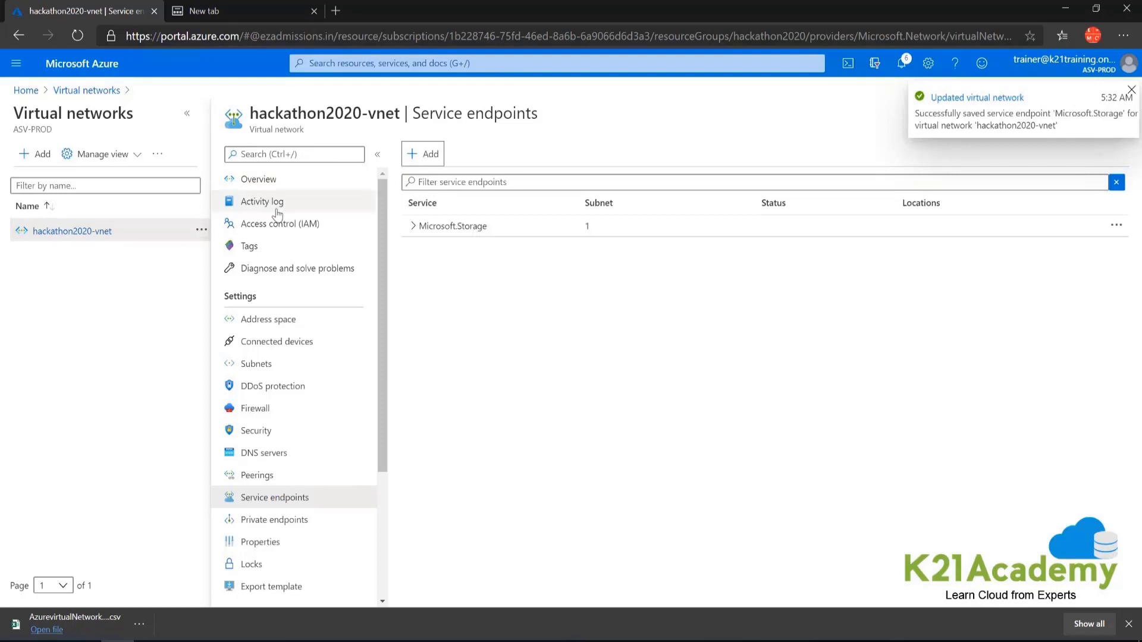
Open the firewall and virtual network settings of the az300 demo storage account and allow access from Selected networks.
left_click(390, 63)
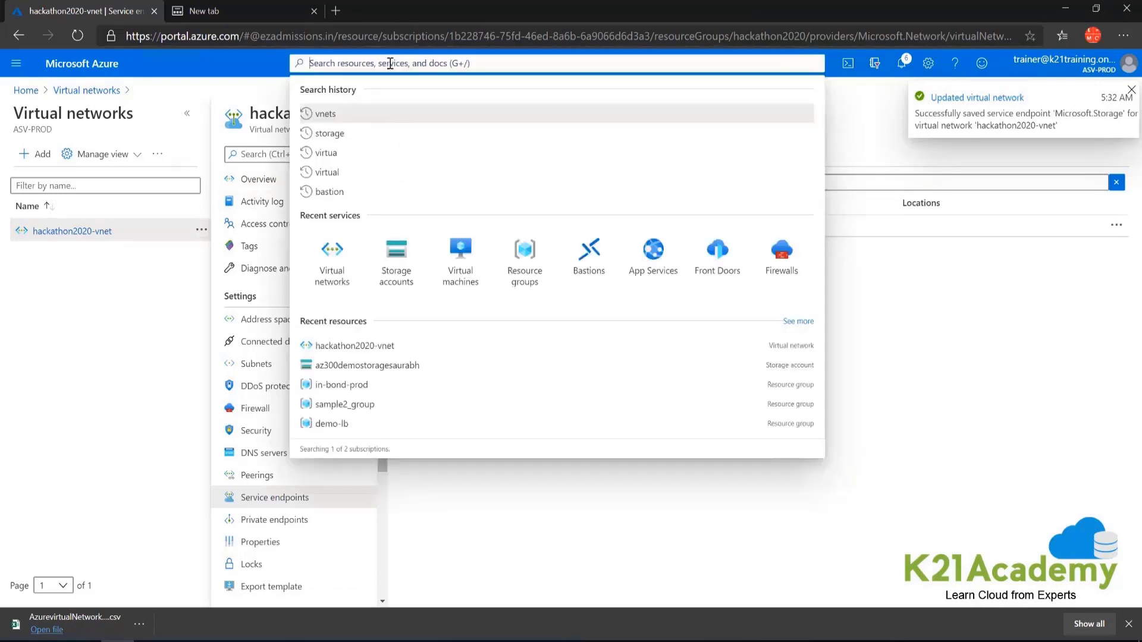
left_click(392, 260)
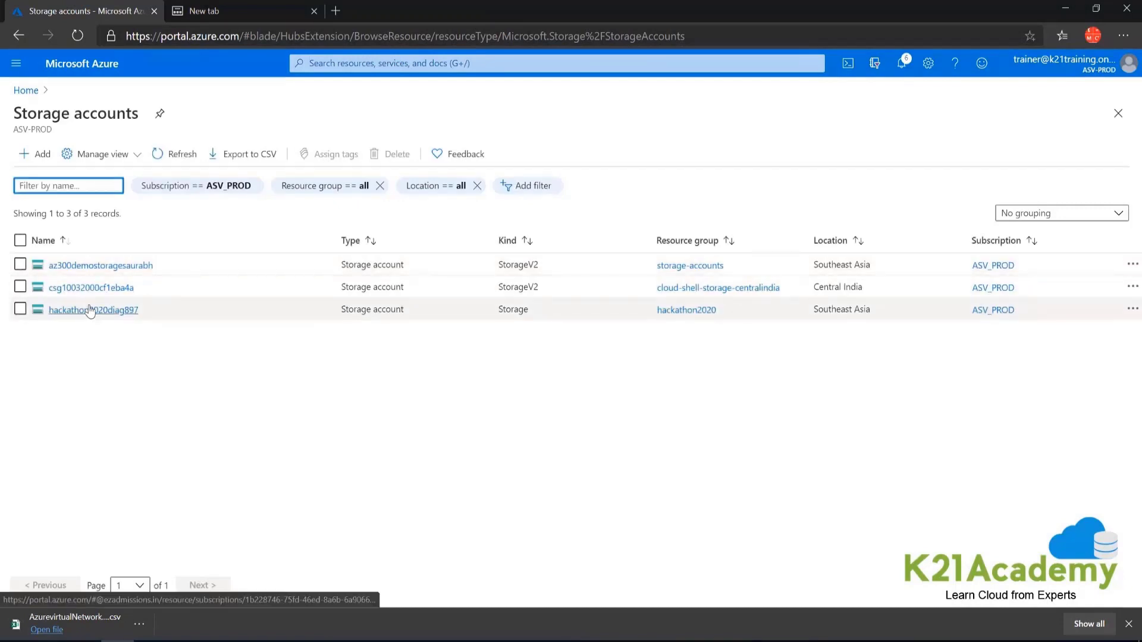
left_click(92, 265)
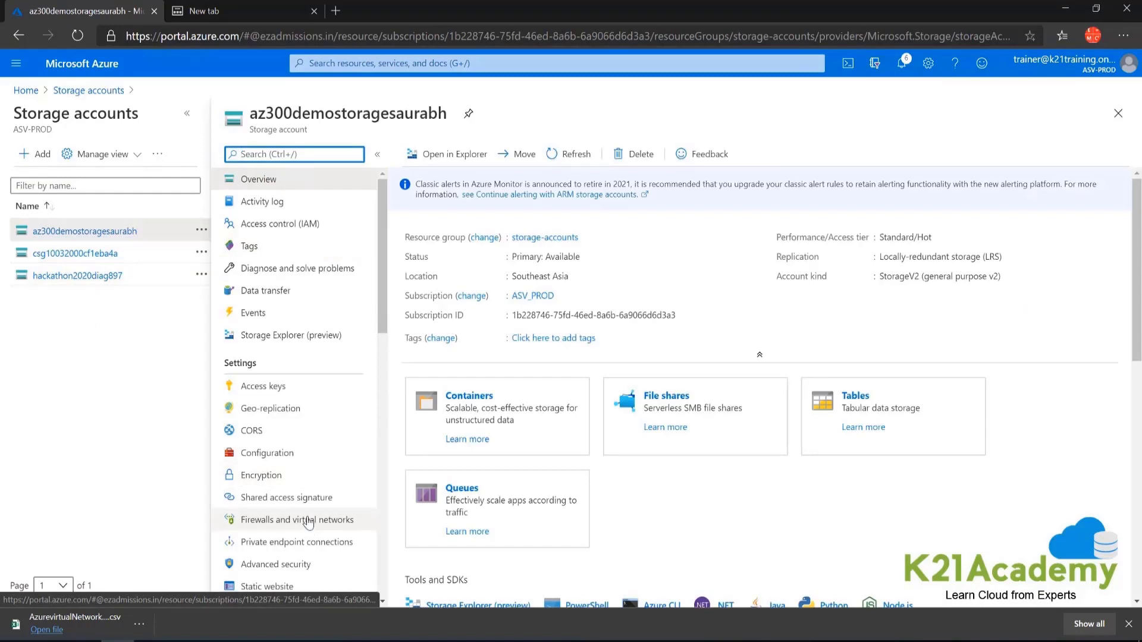
left_click(308, 522)
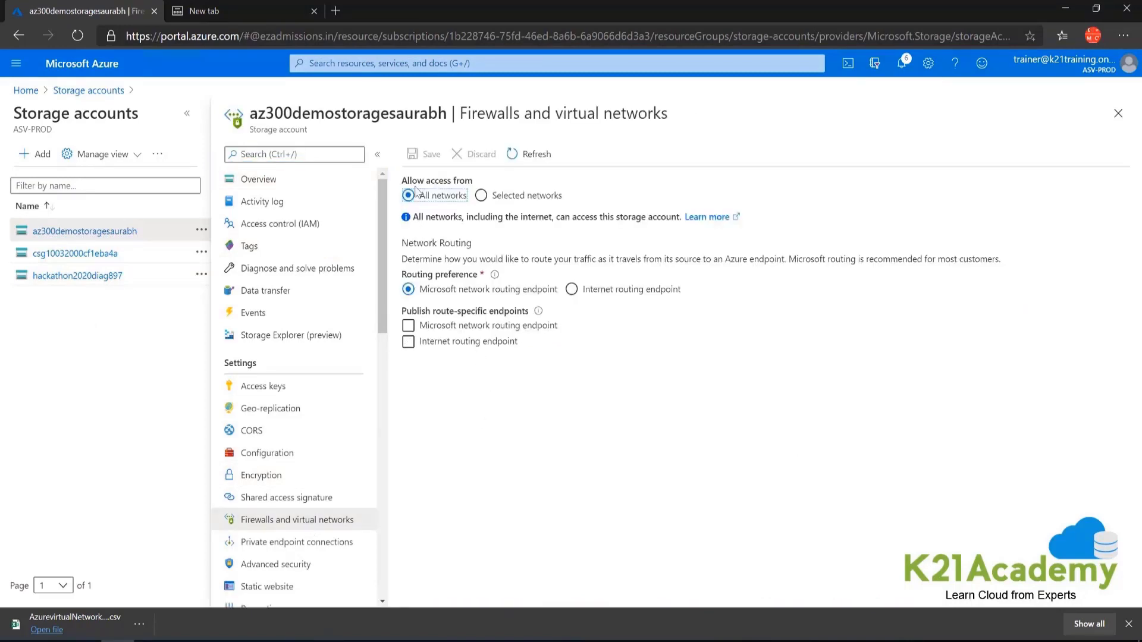
left_click(481, 197)
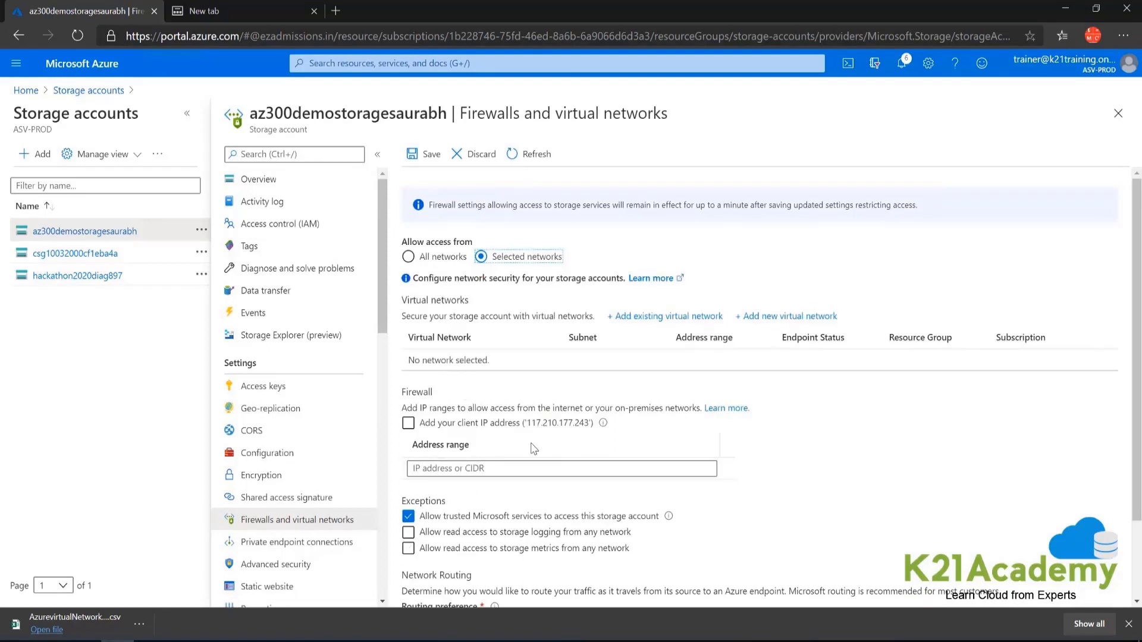
scroll(533, 449, "down", 2)
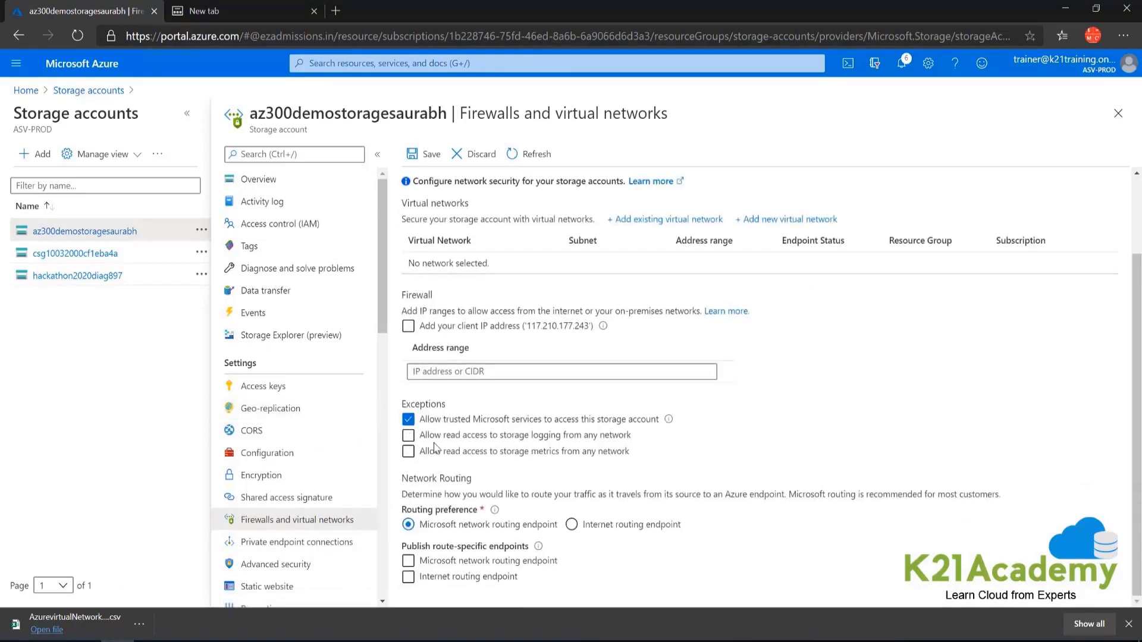
scroll(440, 396, "up", 2)
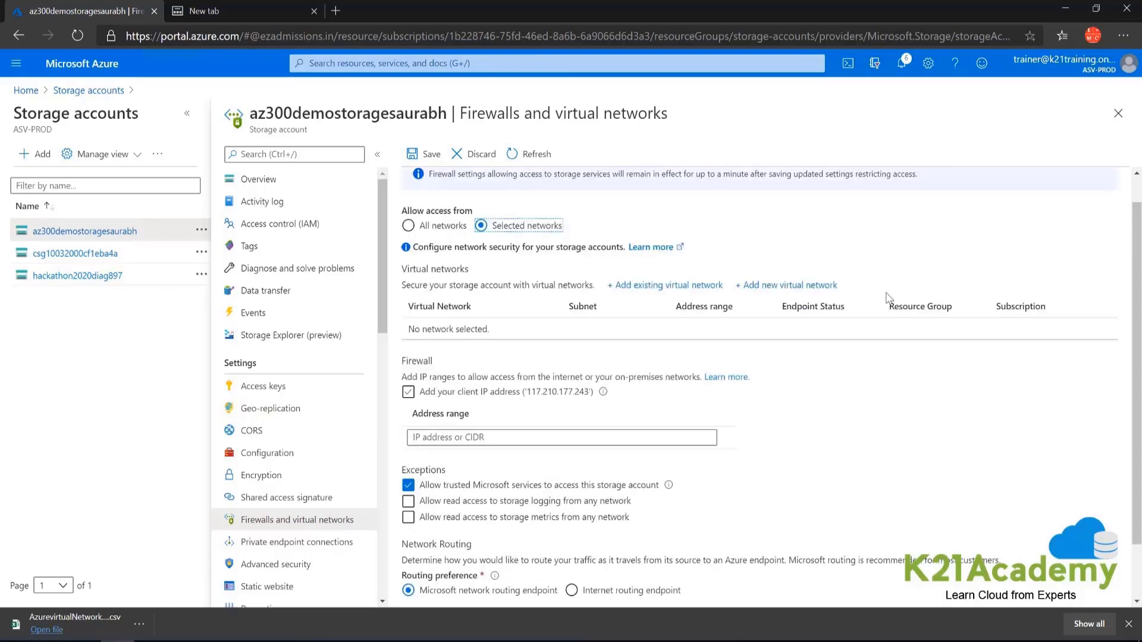
Add the existing virtual network hackathon2020-vnet with its default subnet to the storage account's allowed networks and save the settings.
left_click(684, 291)
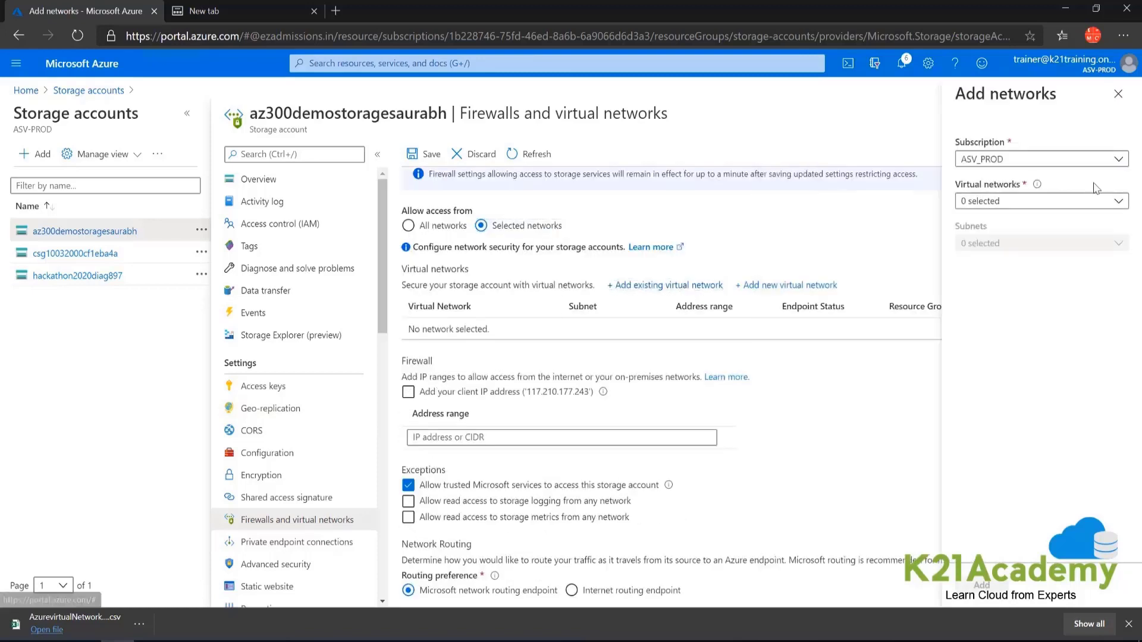
left_click(1050, 211)
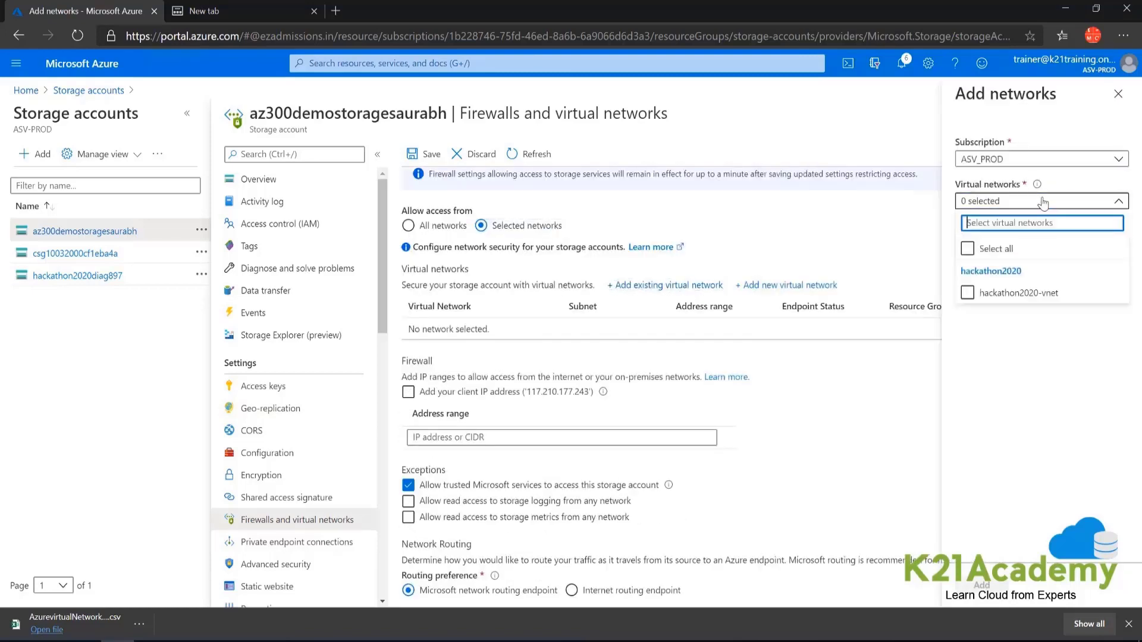
left_click(968, 293)
left_click(989, 428)
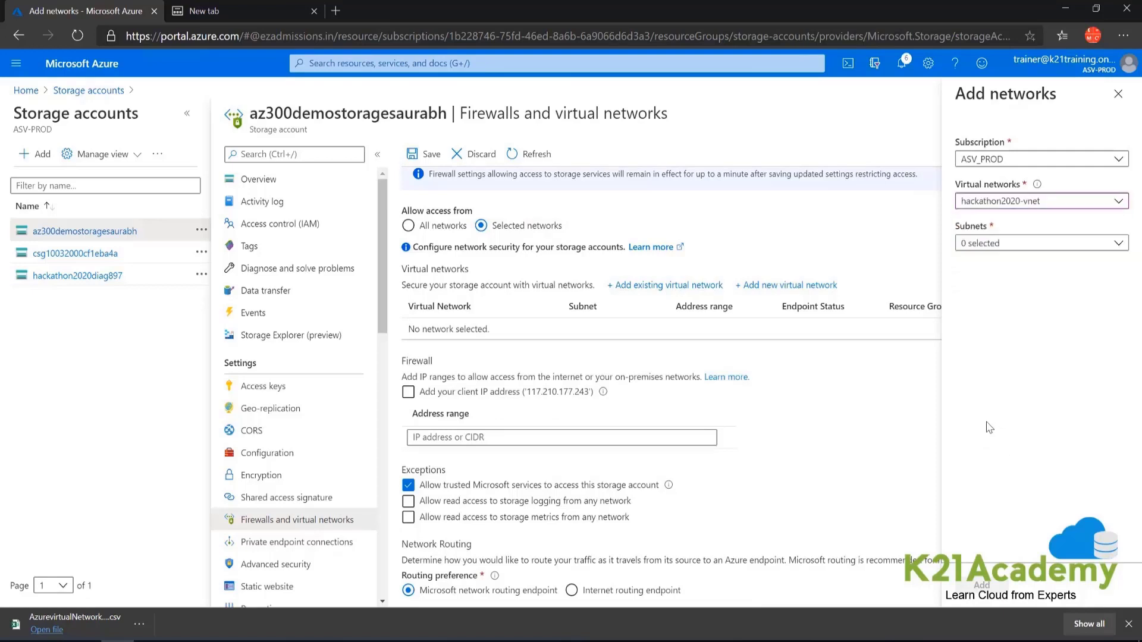
left_click(976, 243)
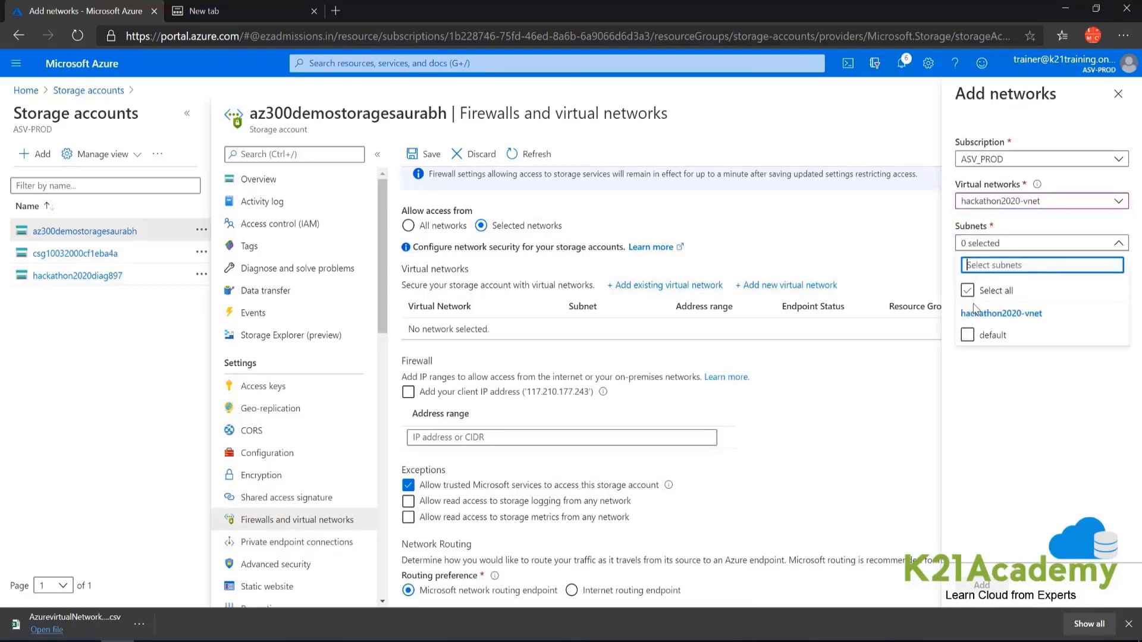
left_click(967, 334)
left_click(1009, 397)
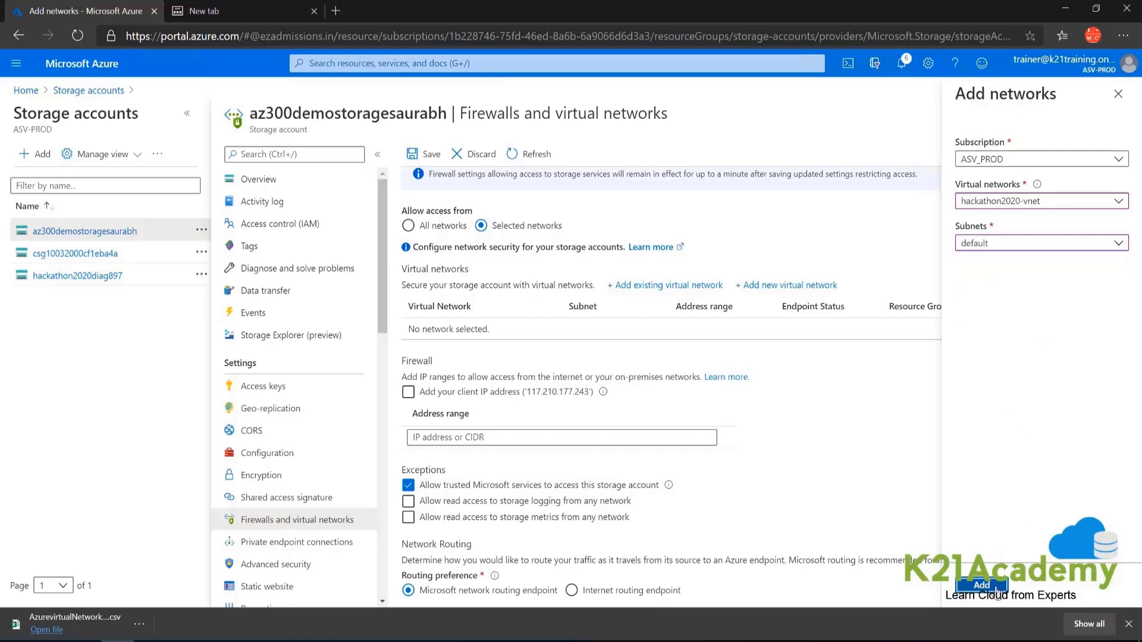
left_click(997, 592)
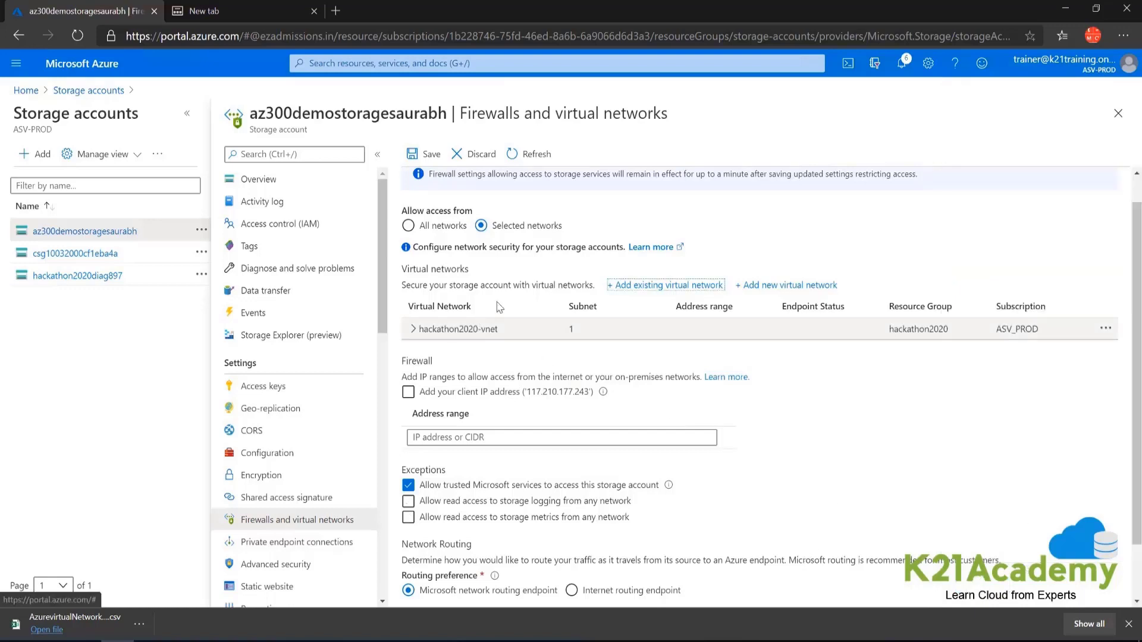
left_click(424, 156)
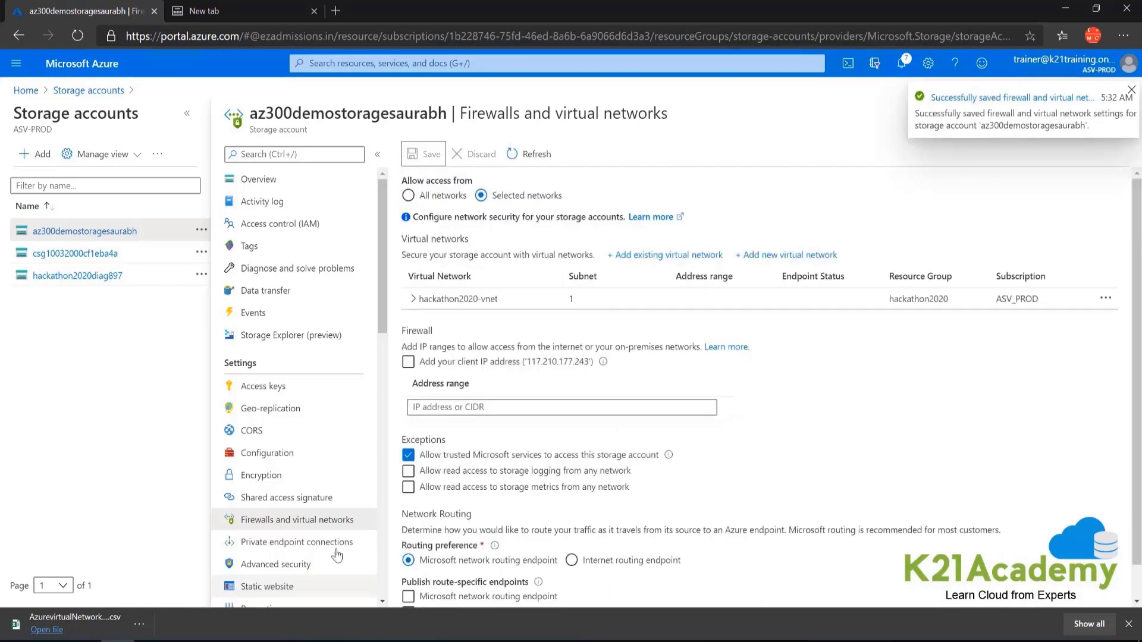
Test access to the storage account's files container and examine the blob service (Azure AD) section of the connectivity check.
left_click(258, 179)
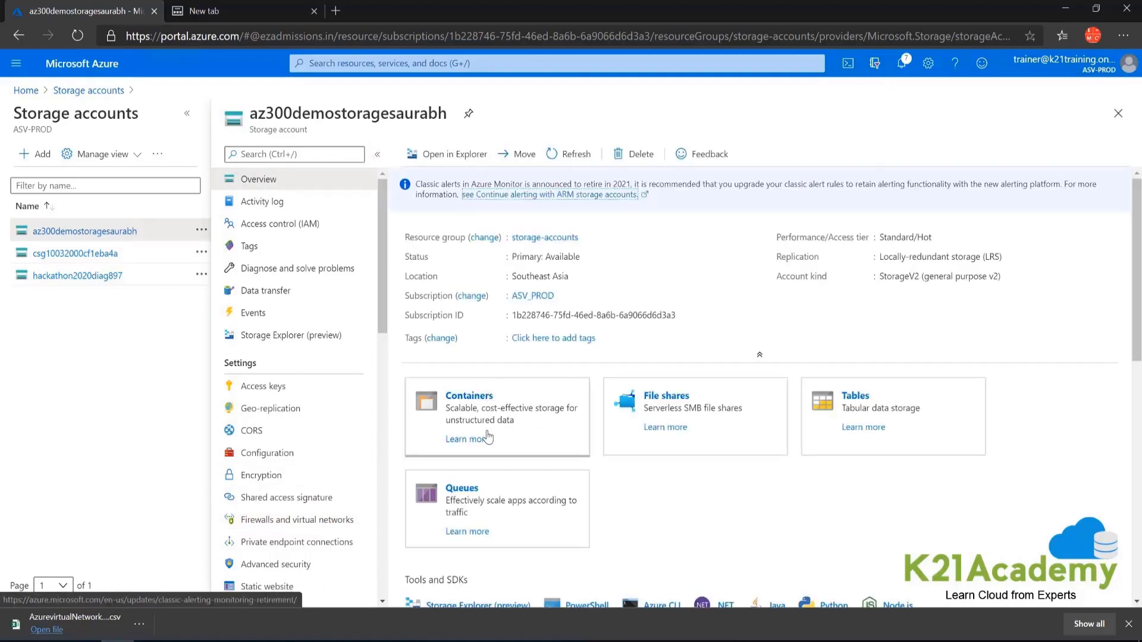
left_click(469, 396)
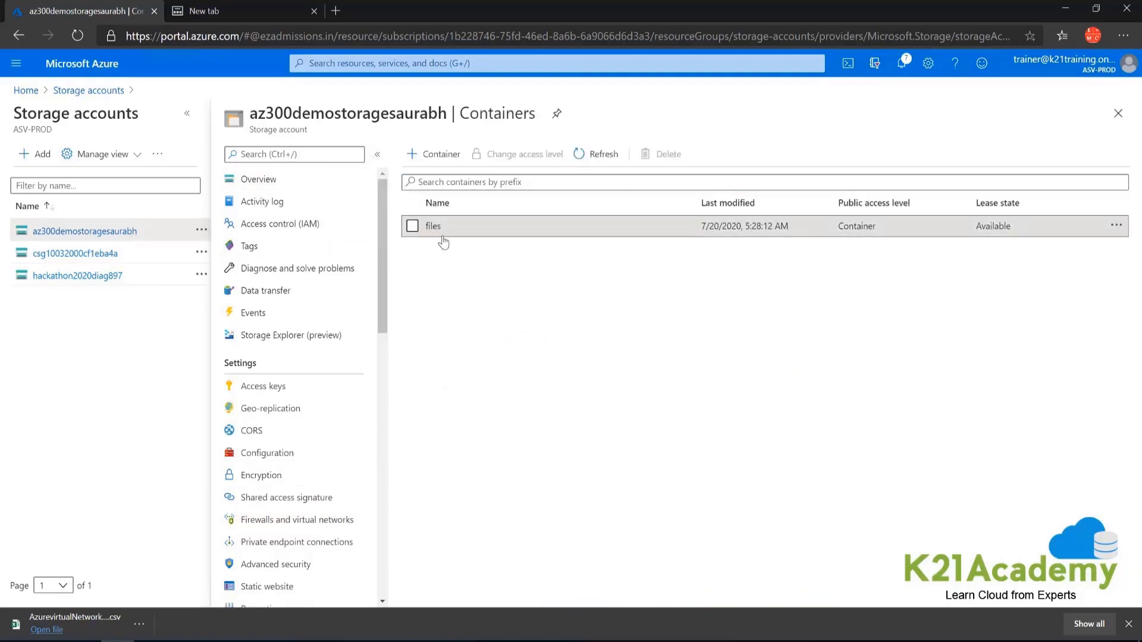
left_click(434, 229)
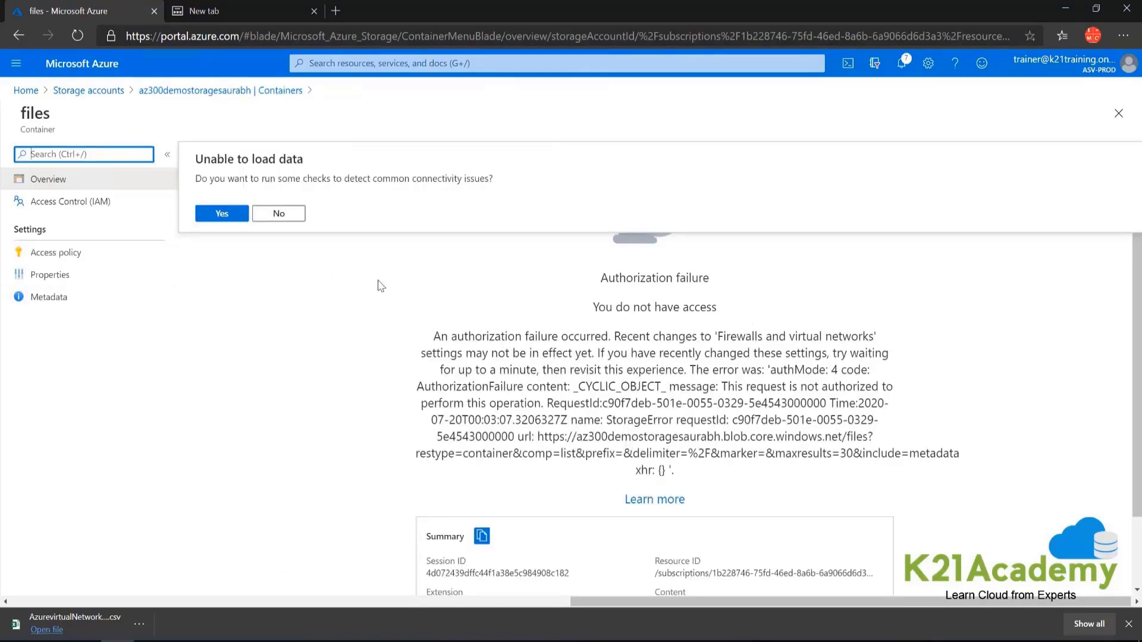
left_click(224, 214)
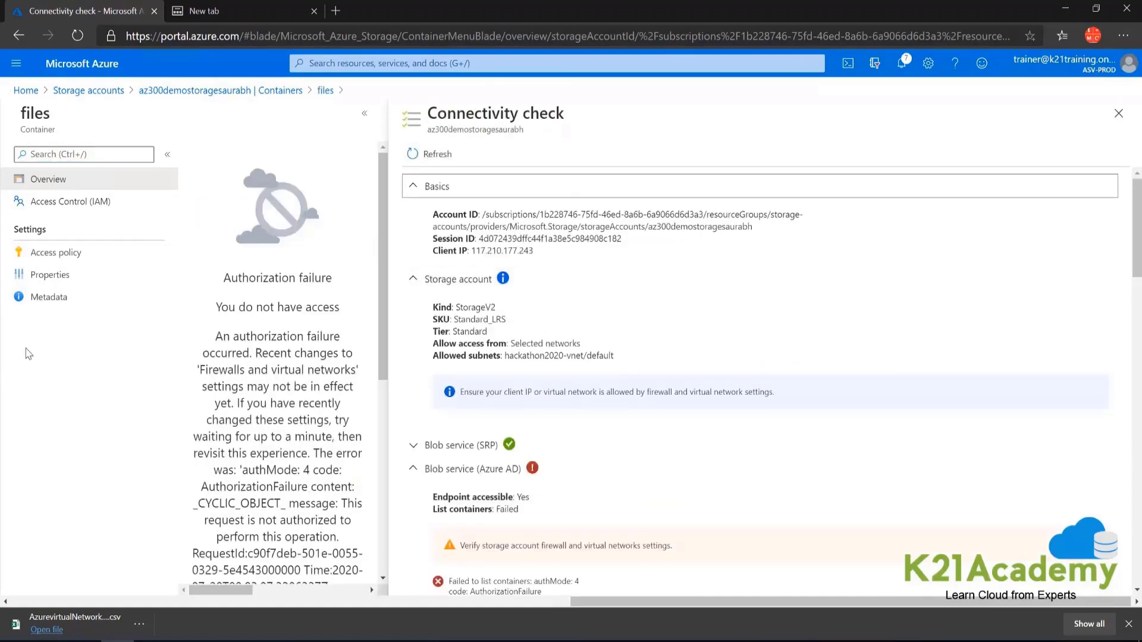
scroll(552, 327, "down", 2)
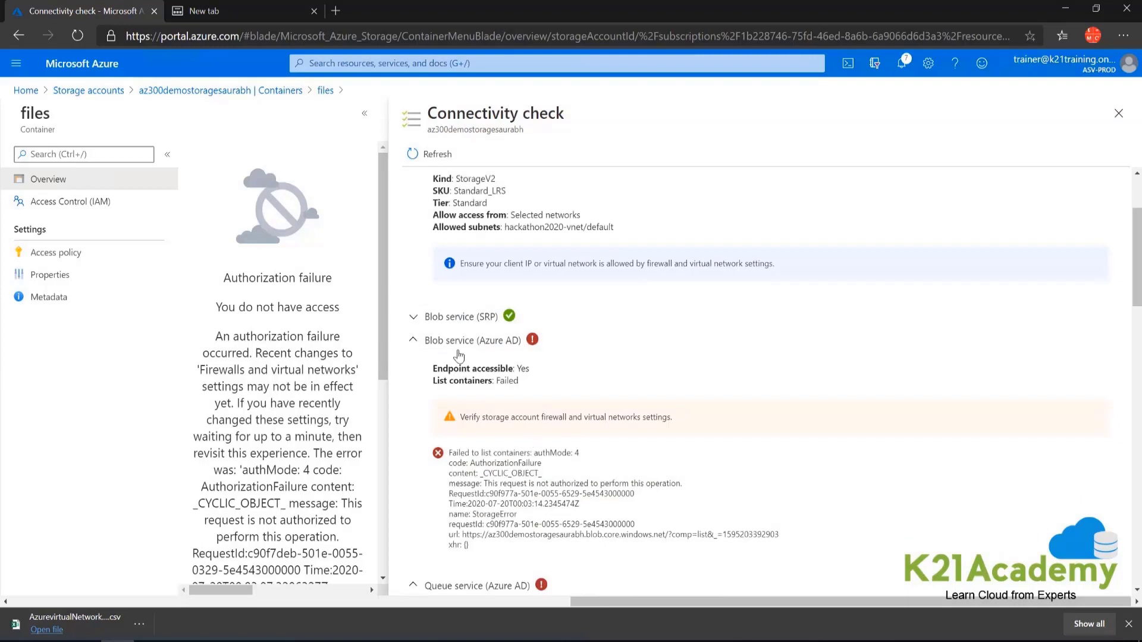
left_click_drag(460, 424, 675, 430)
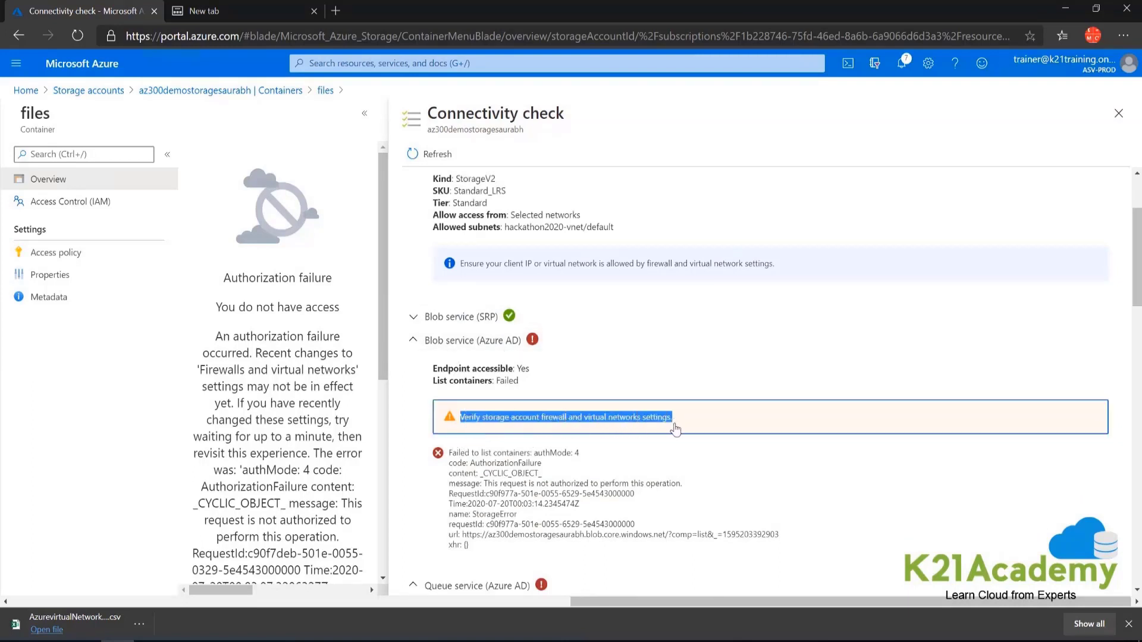
Add the client IP address to the storage account's firewall from its network settings and save the change.
left_click(677, 429)
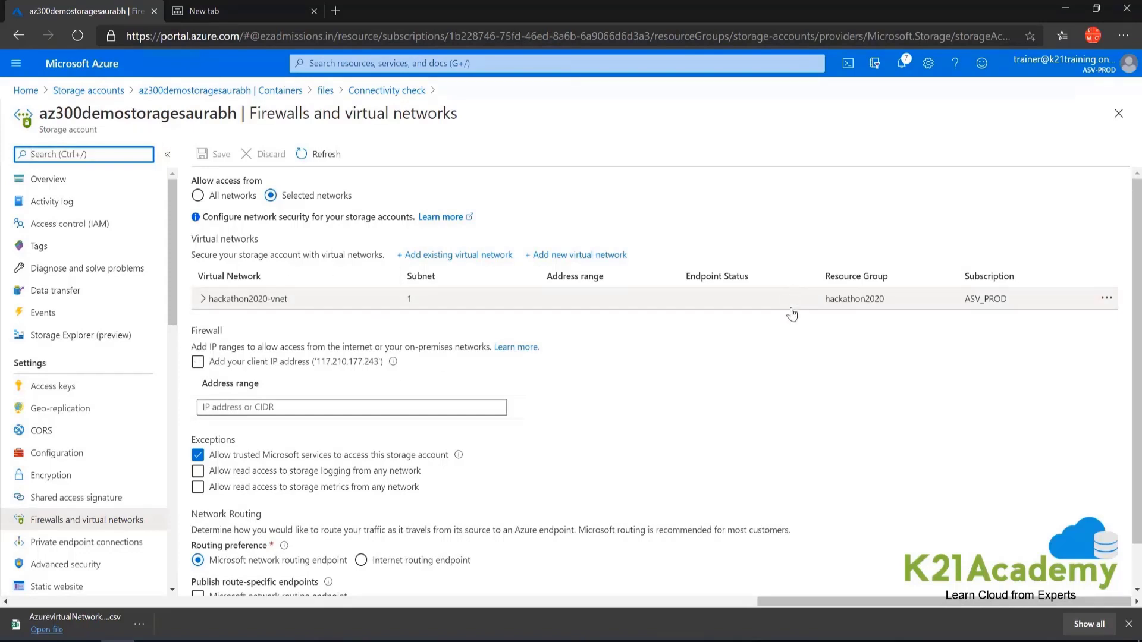
left_click(194, 365)
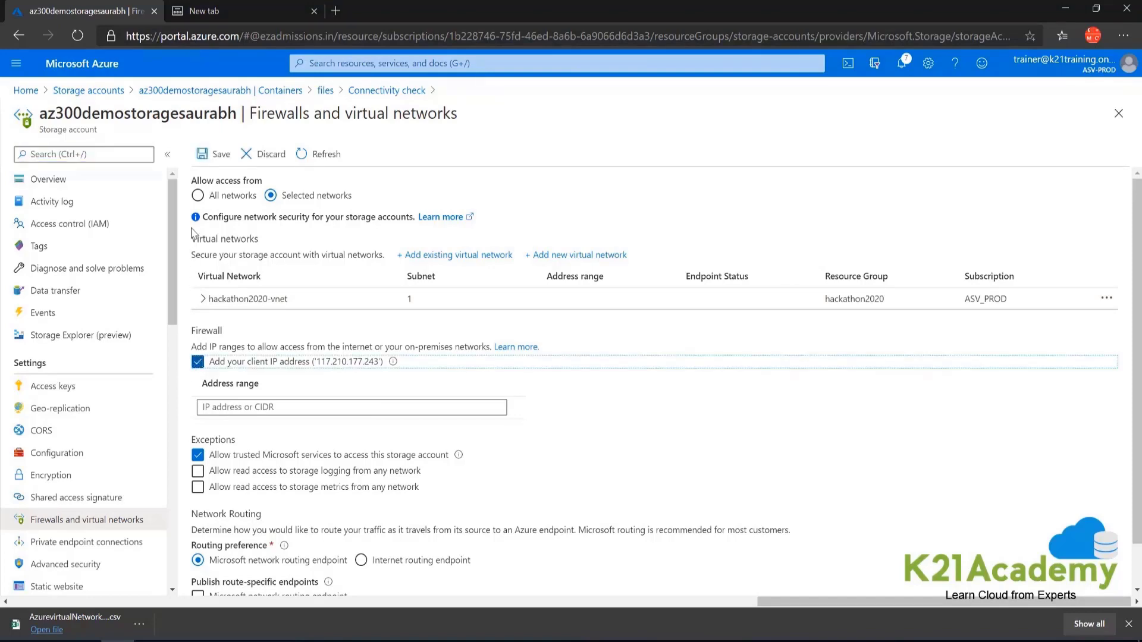
left_click(202, 156)
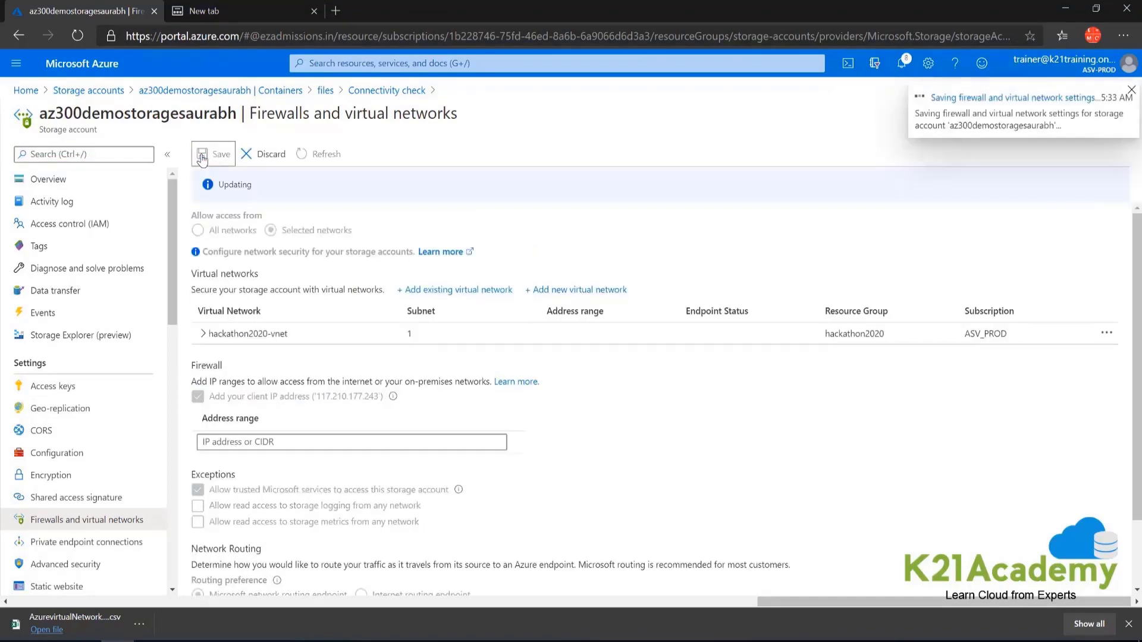
left_click(49, 188)
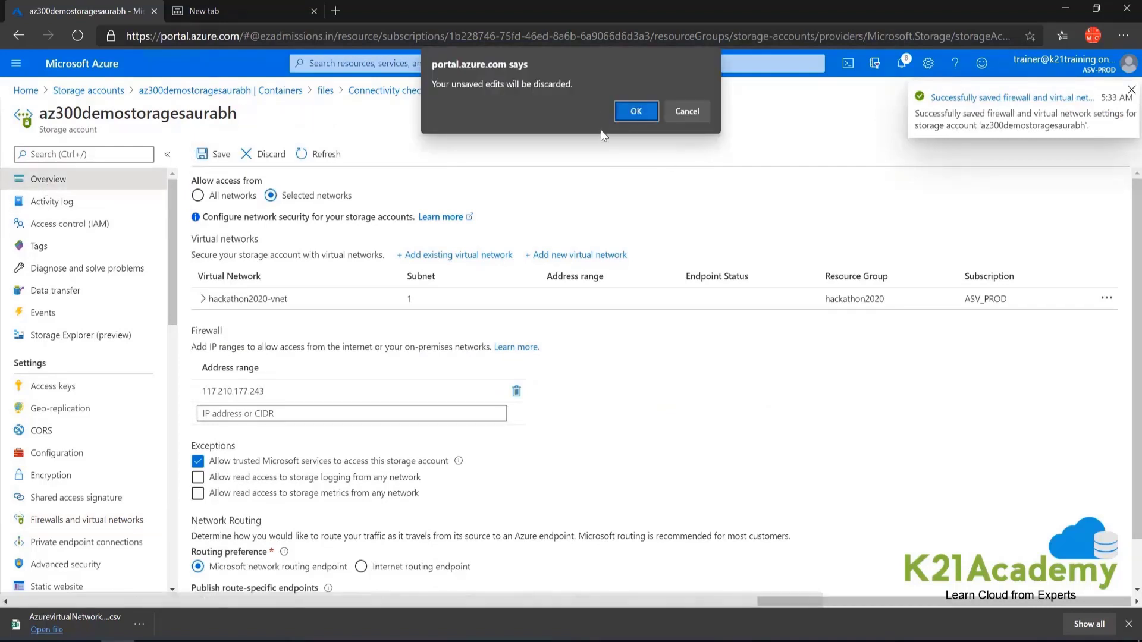
left_click(687, 113)
left_click(214, 154)
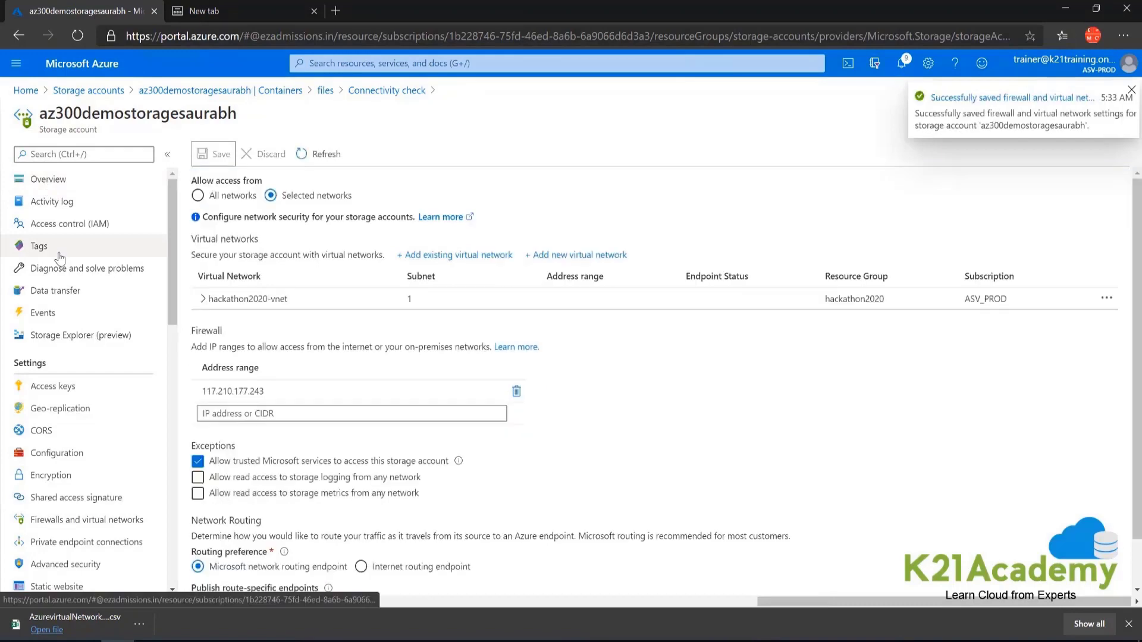
Open the files container from the storage account's overview to test blob access with the client IP address allowed.
left_click(52, 179)
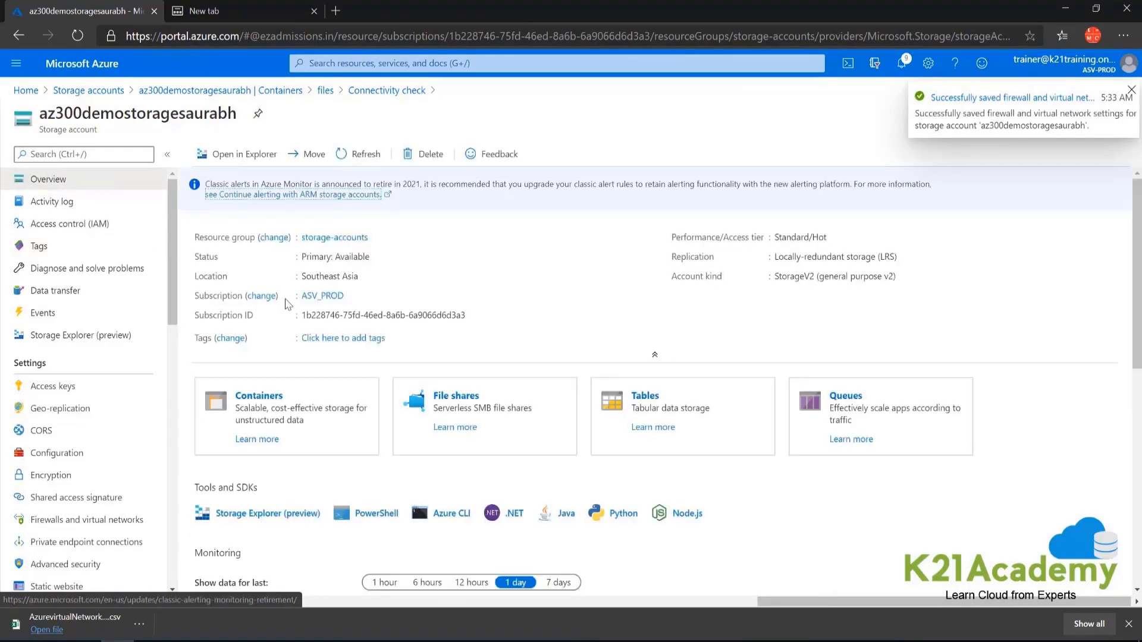
left_click(277, 399)
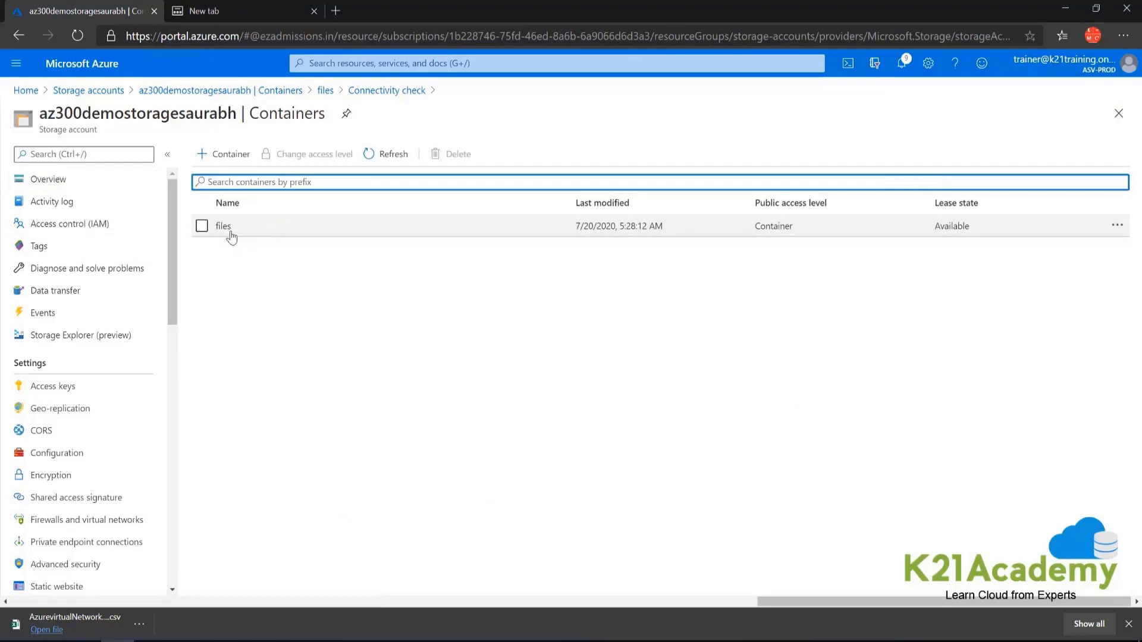
left_click(229, 230)
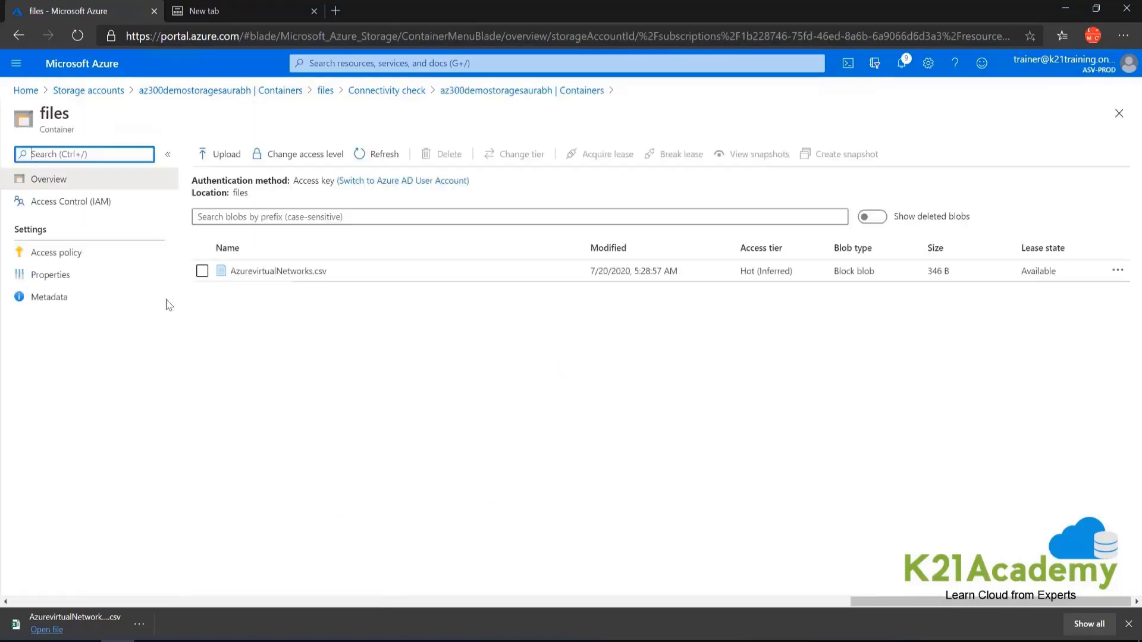
Remove the client IP address from the storage account's firewall address range and save the network settings.
left_click(259, 91)
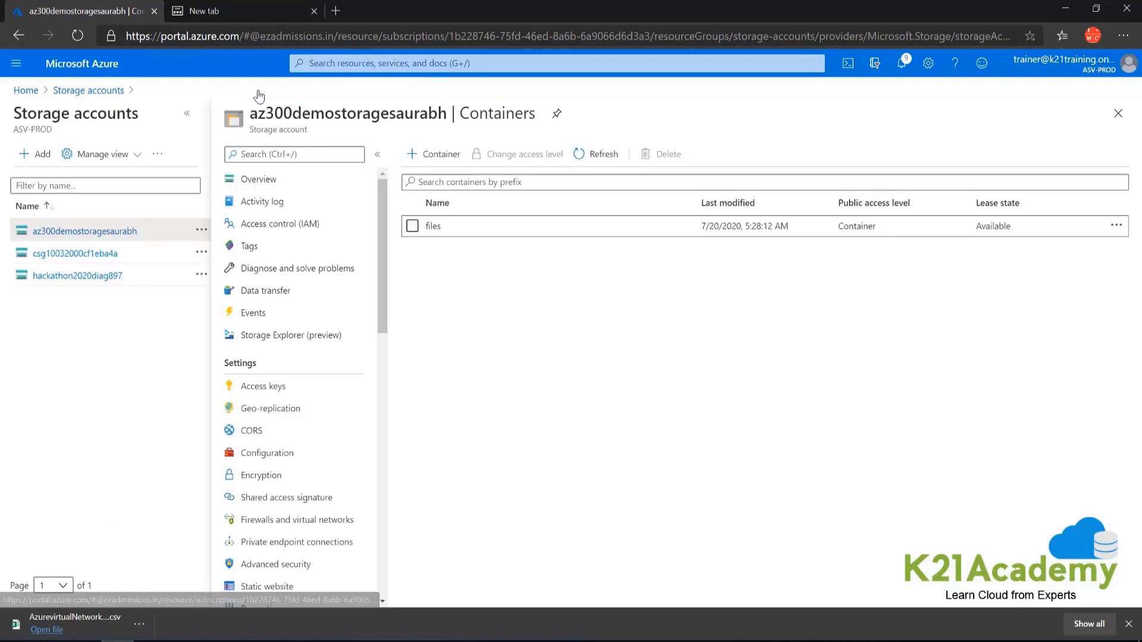
left_click(292, 520)
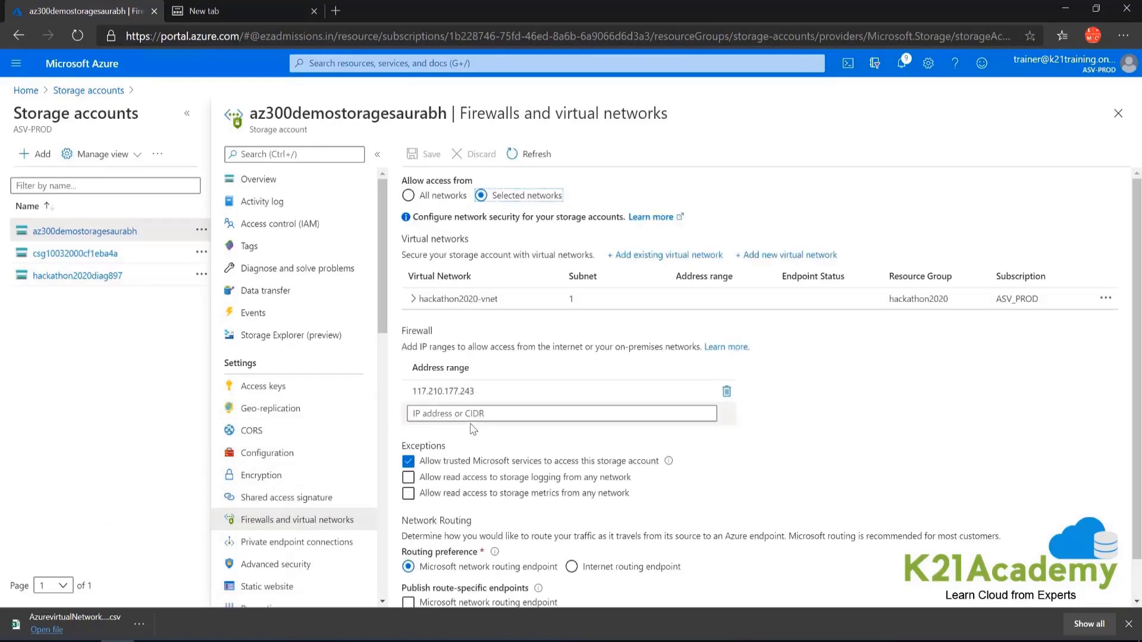
left_click(725, 393)
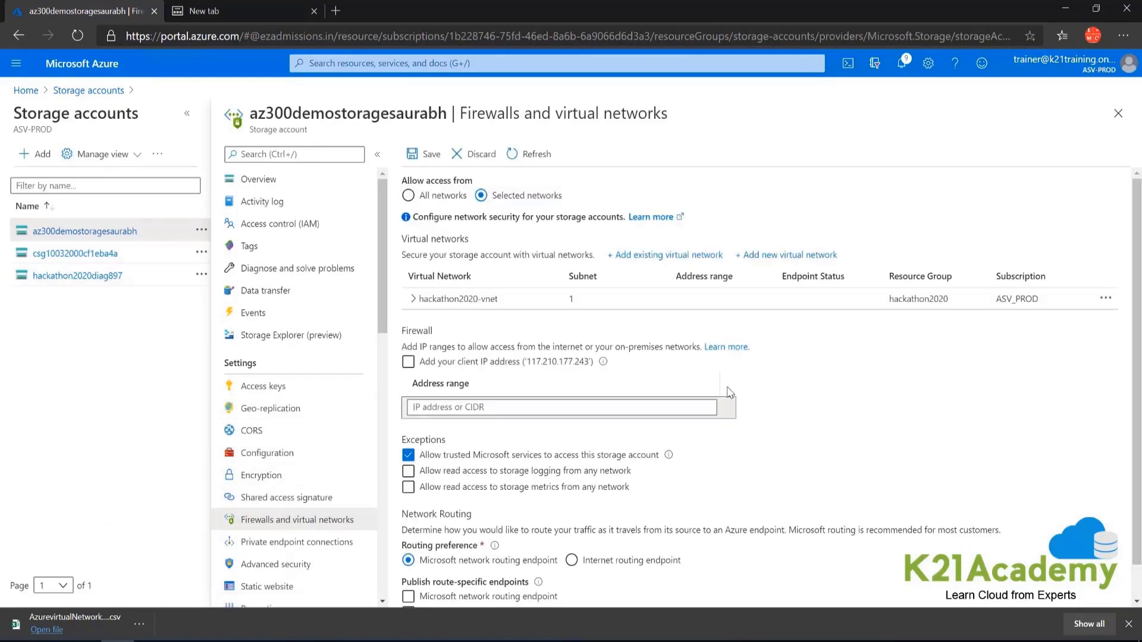
left_click(412, 155)
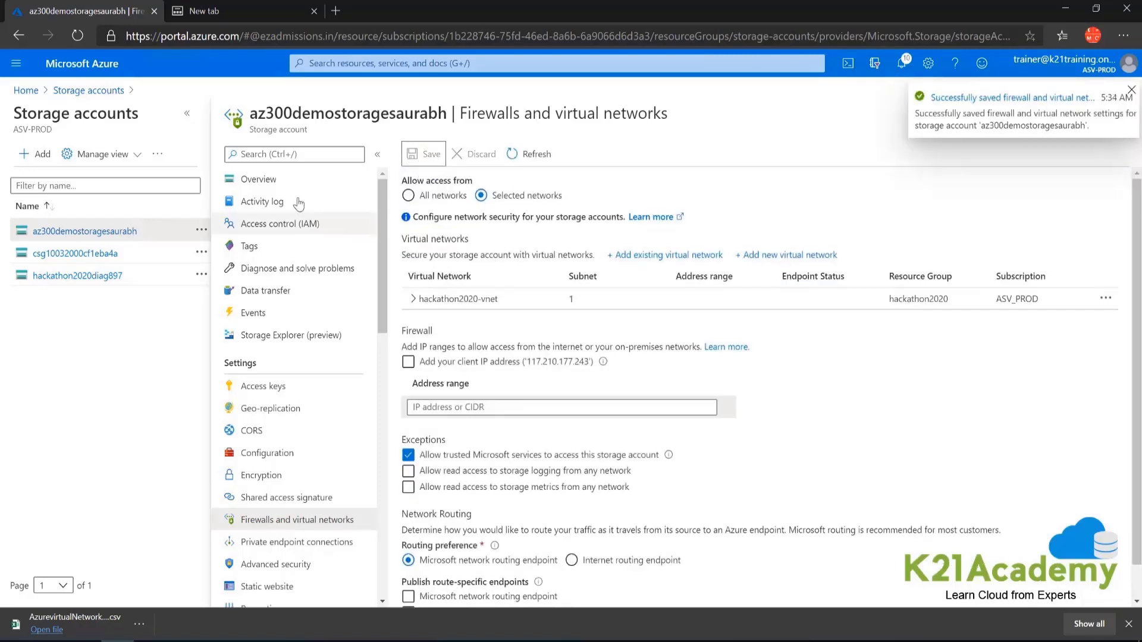
Return to the storage account's overview and reopen the files container to retest access without the client IP rule.
left_click(257, 179)
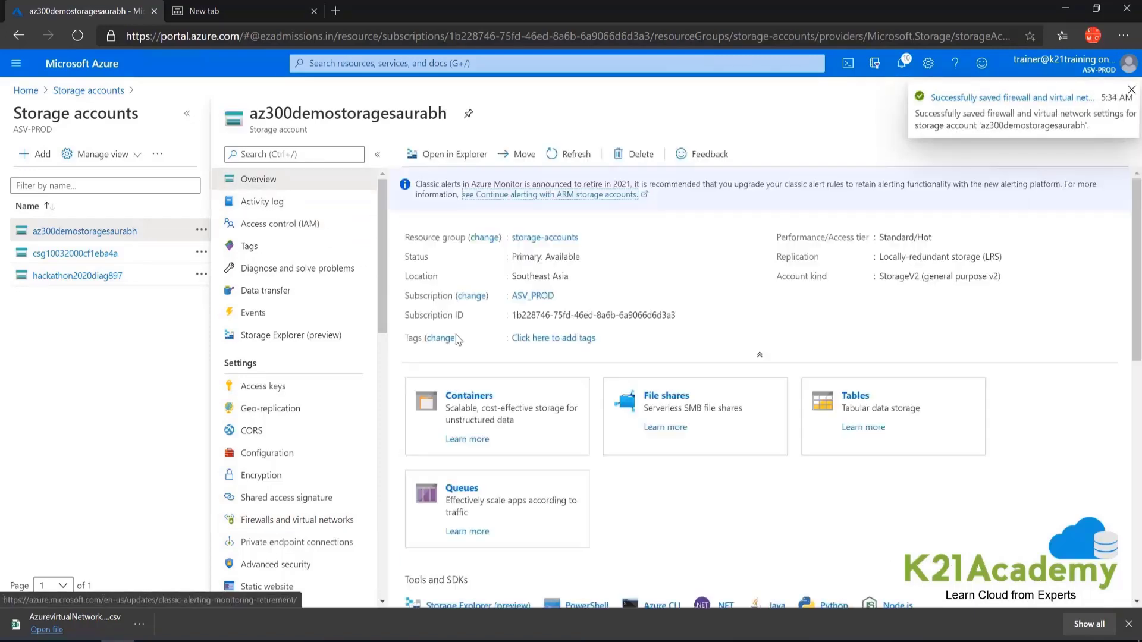
left_click(455, 395)
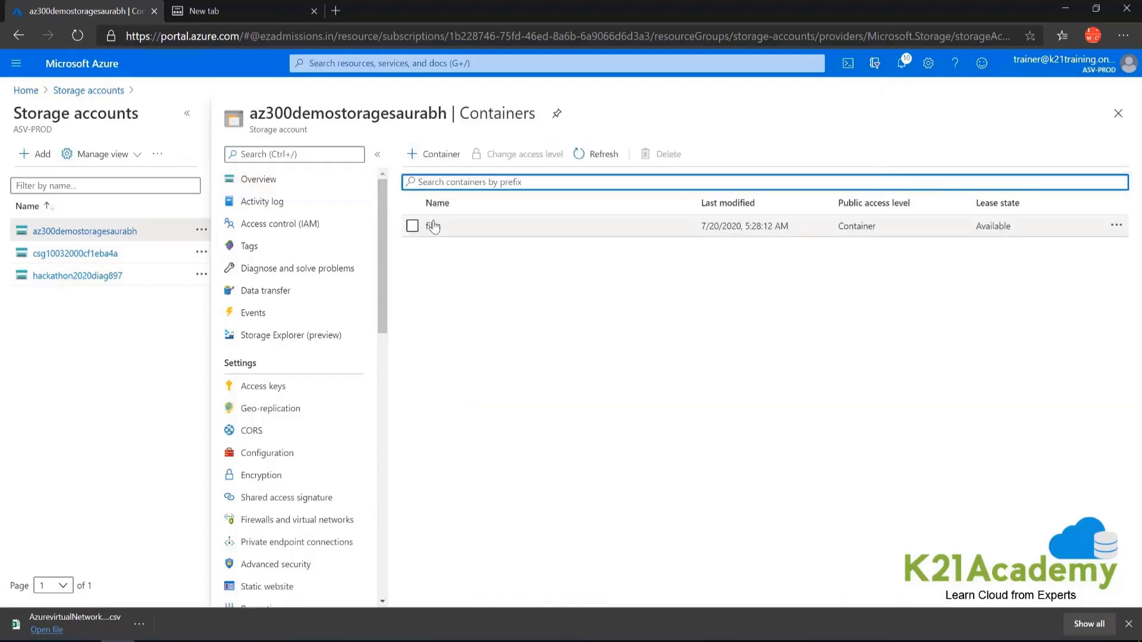
left_click(434, 225)
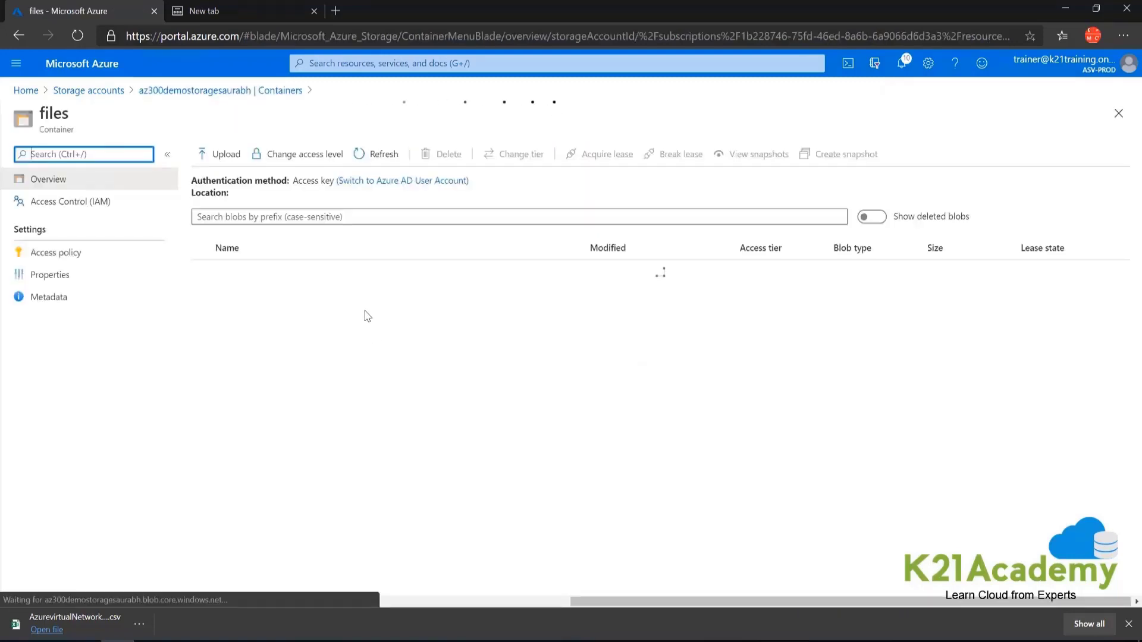